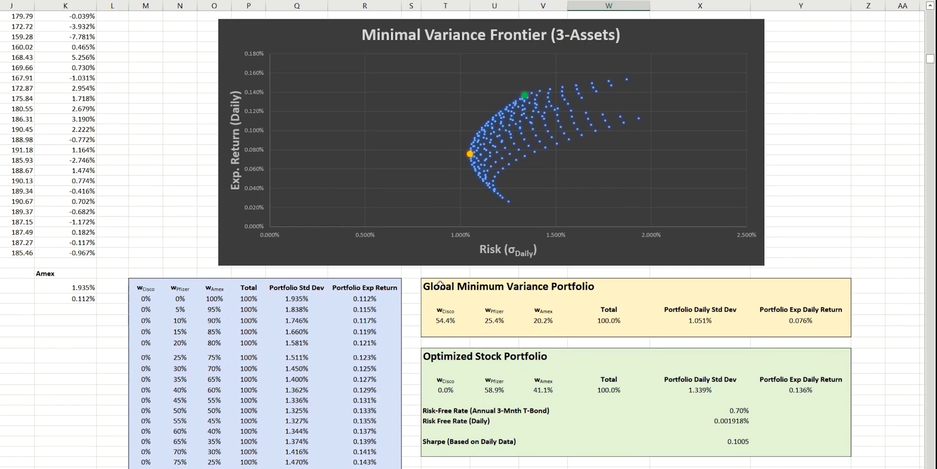
Examine the frontier chart's two highlighted portfolios, the global minimum variance and optimized portfolio blocks, and the Sharpe ratio
{"action": "left_click", "coordinate": [441, 284]}
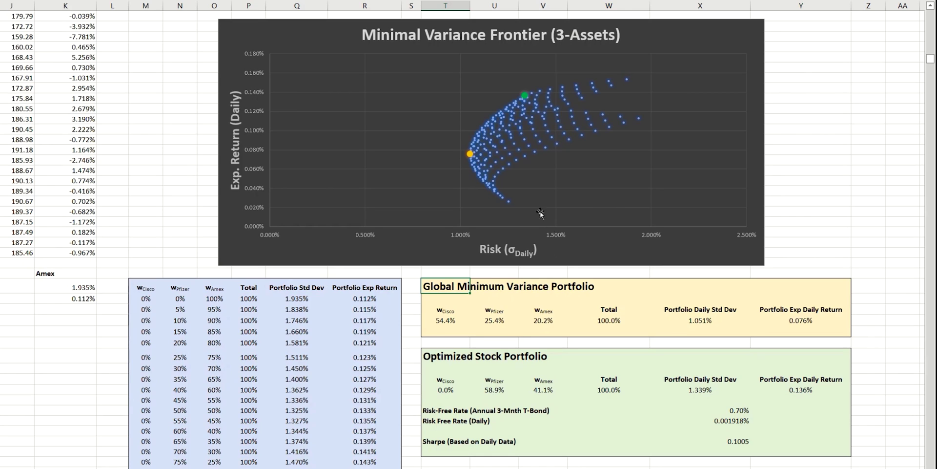
{"action": "mouse_move", "coordinate": [470, 154]}
{"action": "mouse_move", "coordinate": [525, 96]}
{"action": "left_click", "coordinate": [722, 442]}
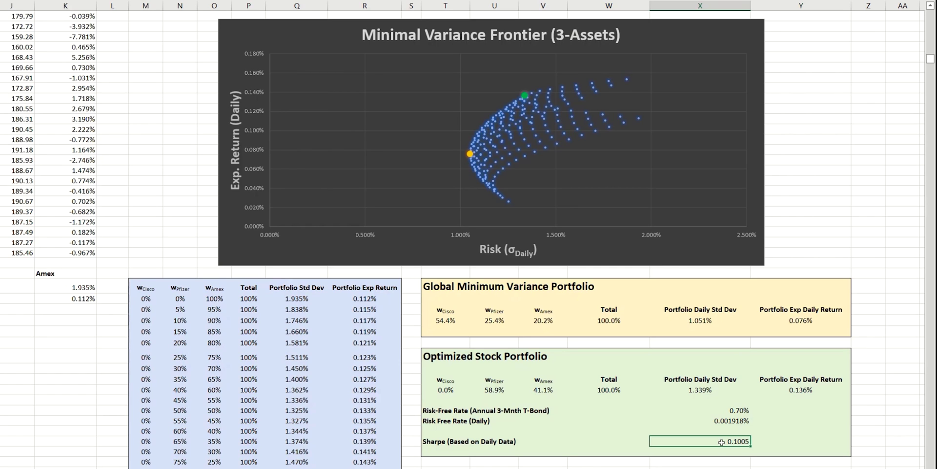
{"action": "scroll", "coordinate": [722, 442], "scroll_direction": "down", "scroll_amount": 6}
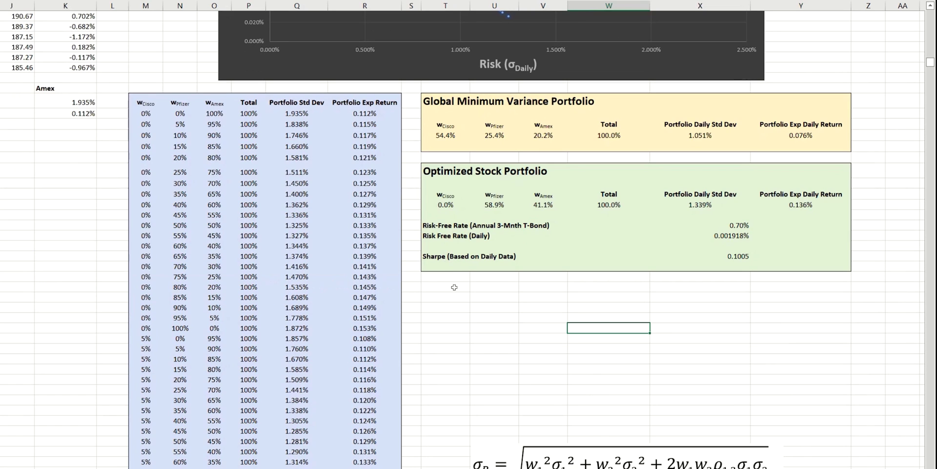
{"action": "left_click_drag", "start_coordinate": [444, 288], "coordinate": [551, 315]}
{"action": "left_click", "coordinate": [579, 323]}
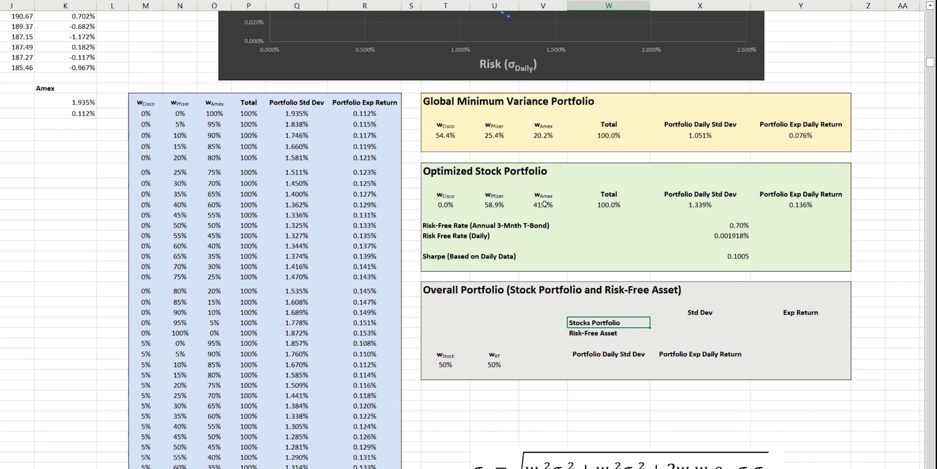
Link the Stocks Portfolio's Std Dev and Exp Return in the Overall Portfolio block to the optimized portfolio's values in X269 and Y269
{"action": "left_click", "coordinate": [693, 322]}
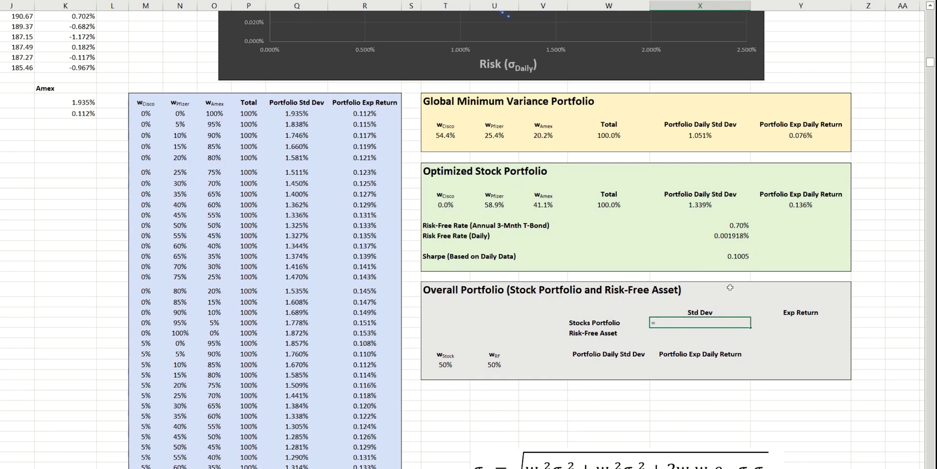
{"action": "left_click", "coordinate": [701, 206]}
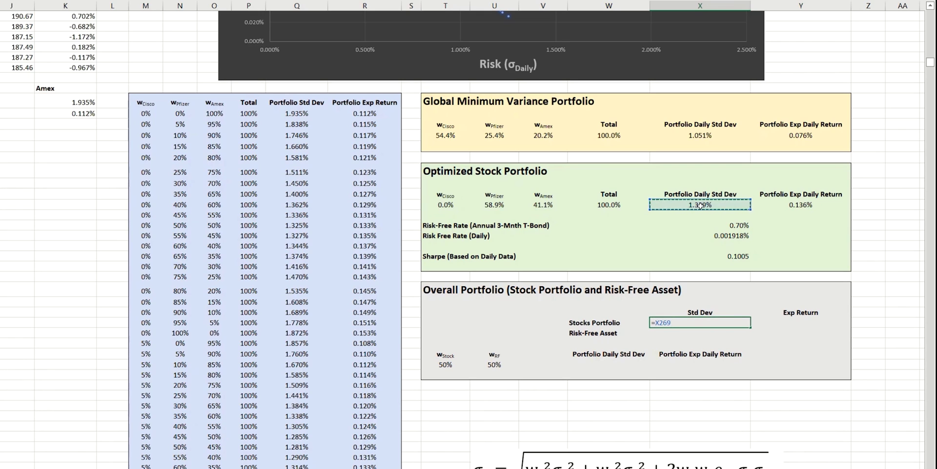
{"action": "key", "text": "Return"}
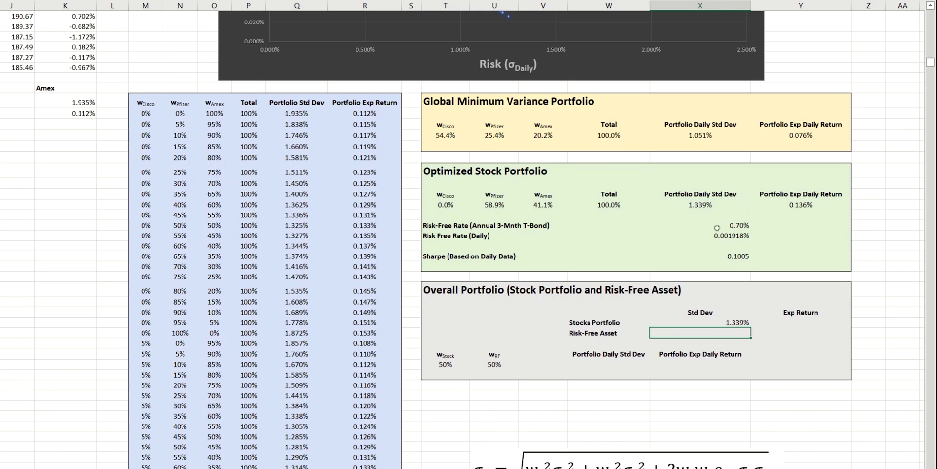
{"action": "left_click", "coordinate": [799, 325]}
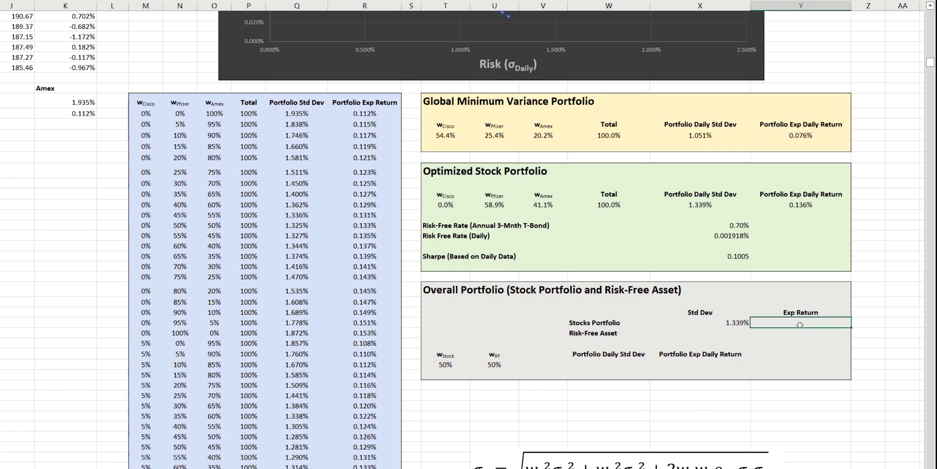
{"action": "type", "text": "="}
{"action": "left_click", "coordinate": [801, 204]}
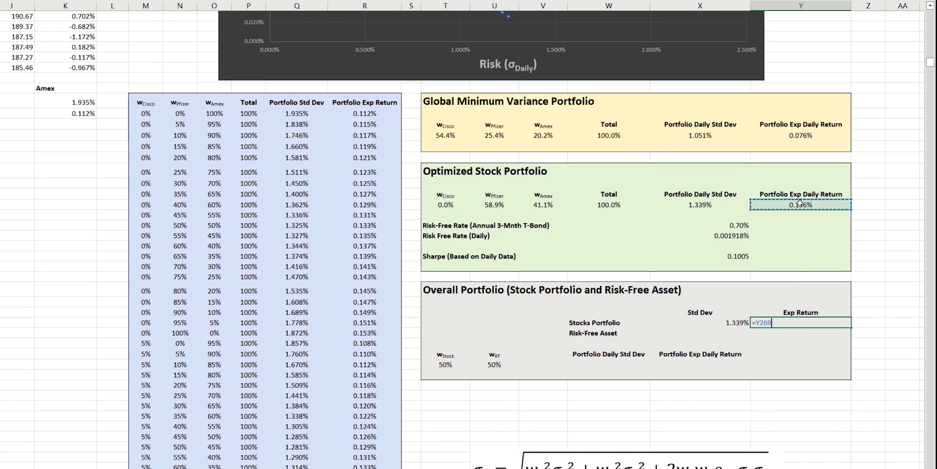
{"action": "key", "text": "Return"}
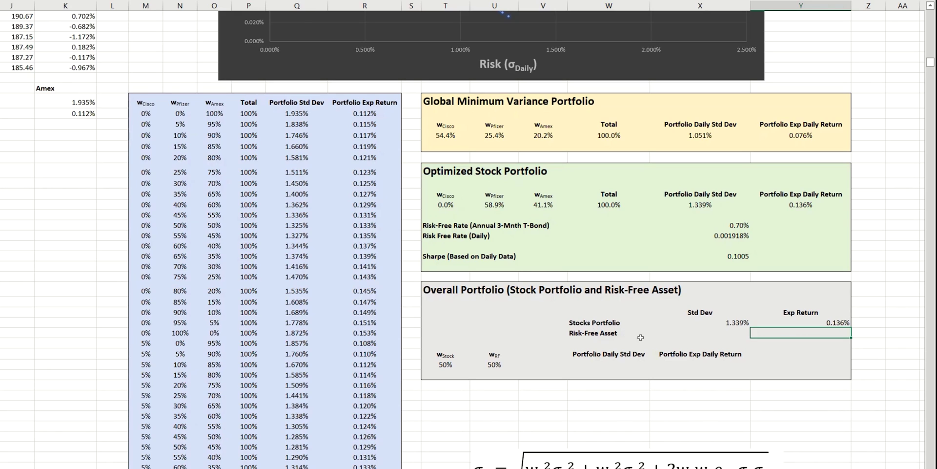
Set the Risk-Free Asset's Std Dev to 0 and link its Exp Return to the daily risk-free rate
{"action": "left_click", "coordinate": [725, 332]}
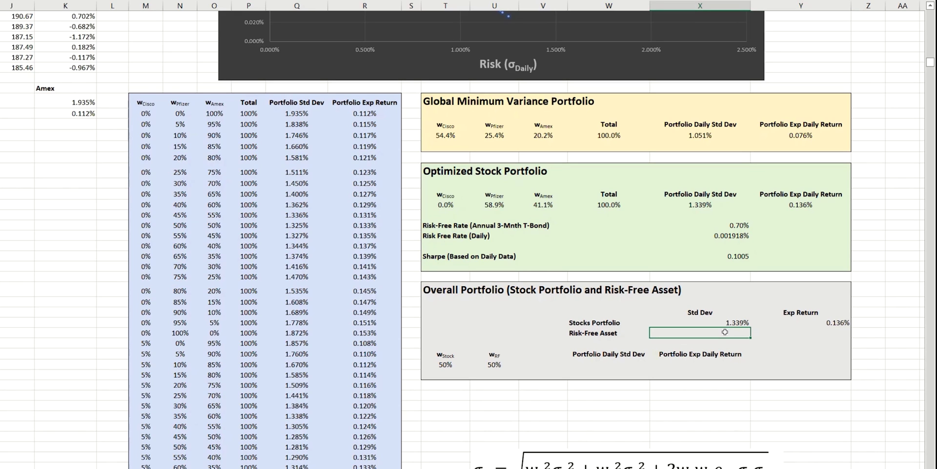
{"action": "type", "text": "0"}
{"action": "left_click", "coordinate": [771, 334]}
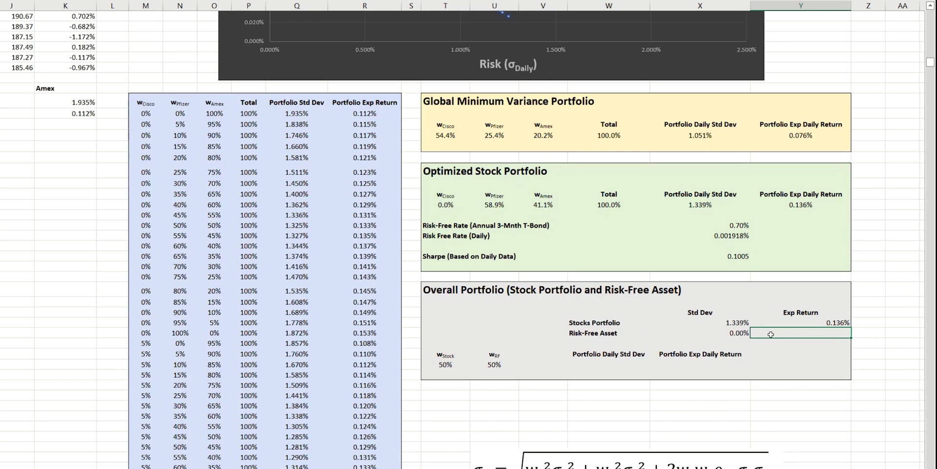
{"action": "type", "text": "="}
{"action": "left_click", "coordinate": [732, 236]}
{"action": "key", "text": "Return"}
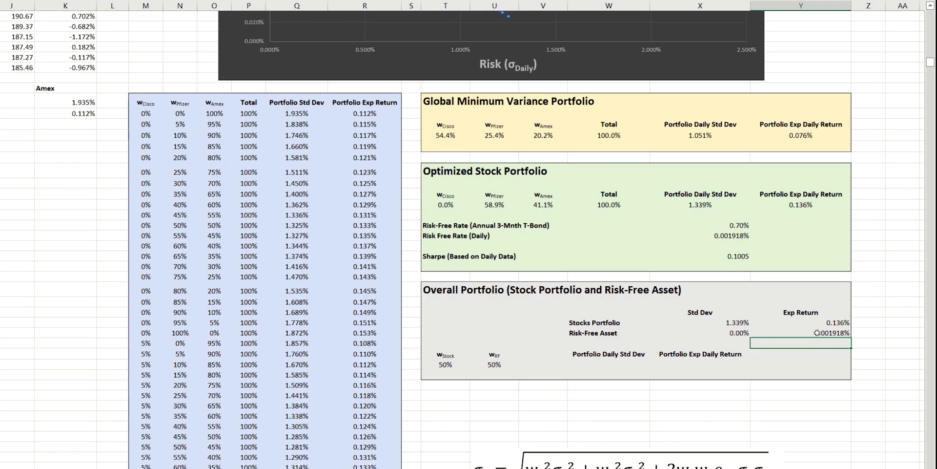
Add a series named CAL to the frontier chart, with the Std Dev cells X280:X281 as its X values
{"action": "scroll", "coordinate": [817, 333], "scroll_direction": "up", "scroll_amount": 6}
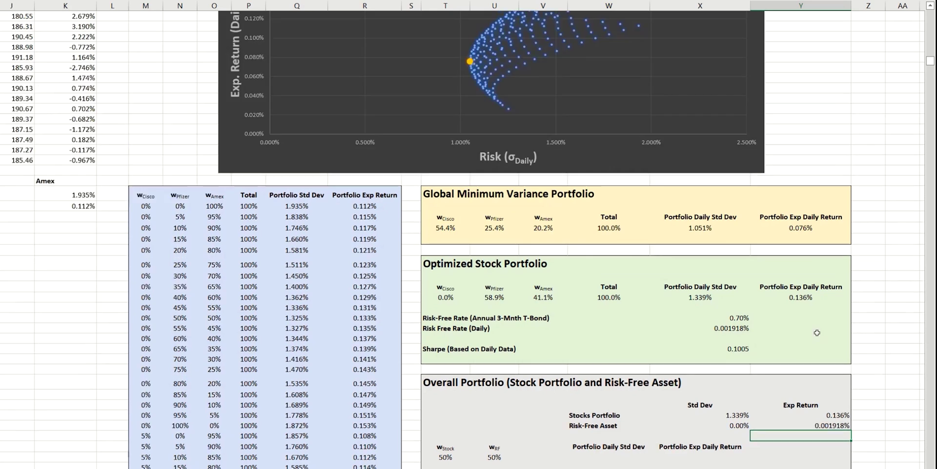
{"action": "right_click", "coordinate": [751, 193]}
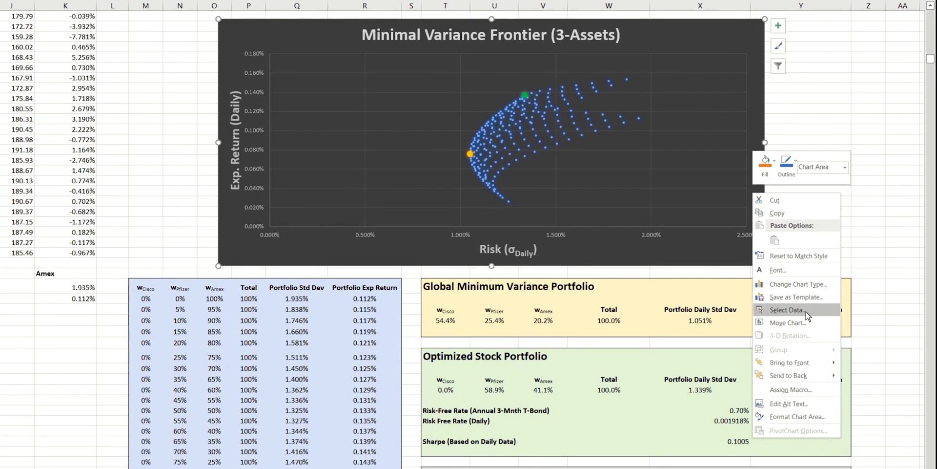
{"action": "left_click", "coordinate": [788, 310]}
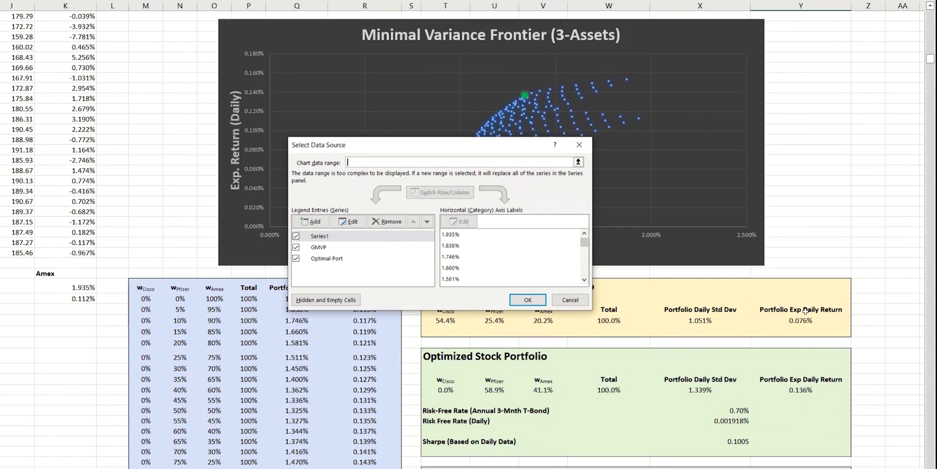
{"action": "left_click", "coordinate": [325, 224]}
{"action": "type", "text": "c"}
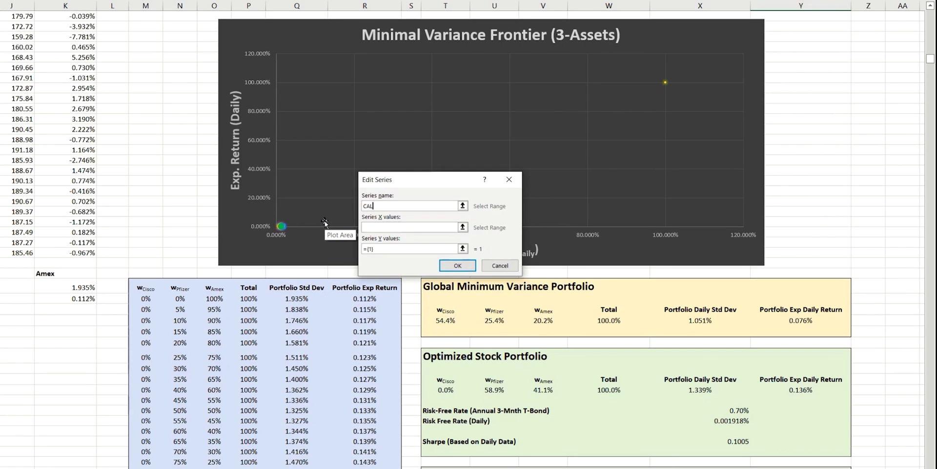
{"action": "left_click", "coordinate": [463, 227]}
{"action": "scroll", "coordinate": [859, 214], "scroll_direction": "down", "scroll_amount": 5}
{"action": "left_click_drag", "start_coordinate": [735, 351], "coordinate": [735, 364]}
{"action": "key", "text": "Return"}
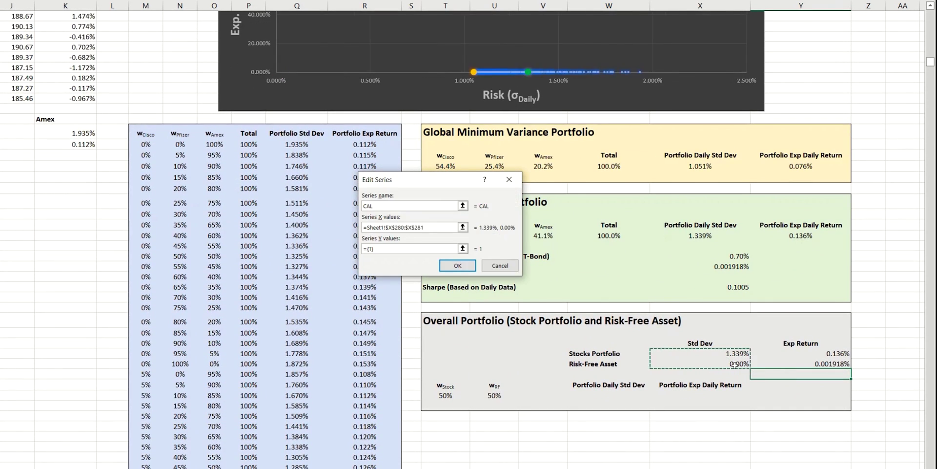
Use the Exp Return cells of the Stocks Portfolio and Risk-Free Asset as CAL's Y values and apply the chart data changes
{"action": "left_click", "coordinate": [462, 248]}
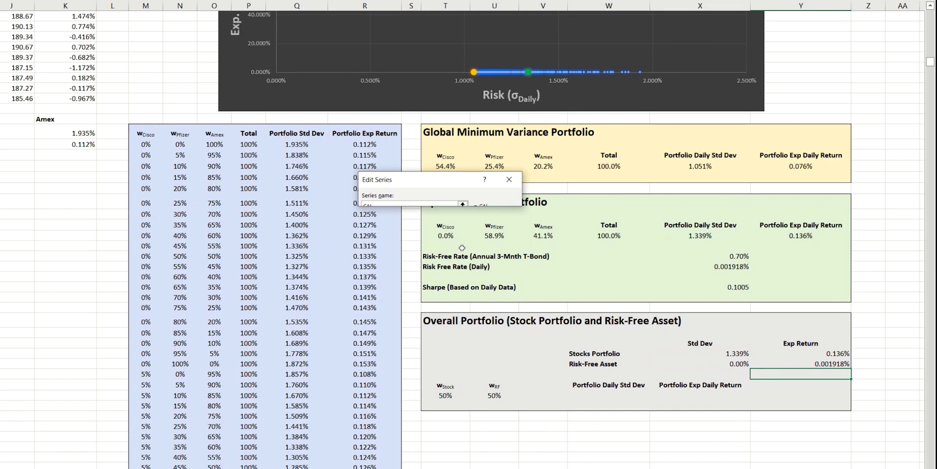
{"action": "left_click_drag", "start_coordinate": [828, 351], "coordinate": [830, 363]}
{"action": "key", "text": "Return"}
{"action": "left_click", "coordinate": [457, 265]}
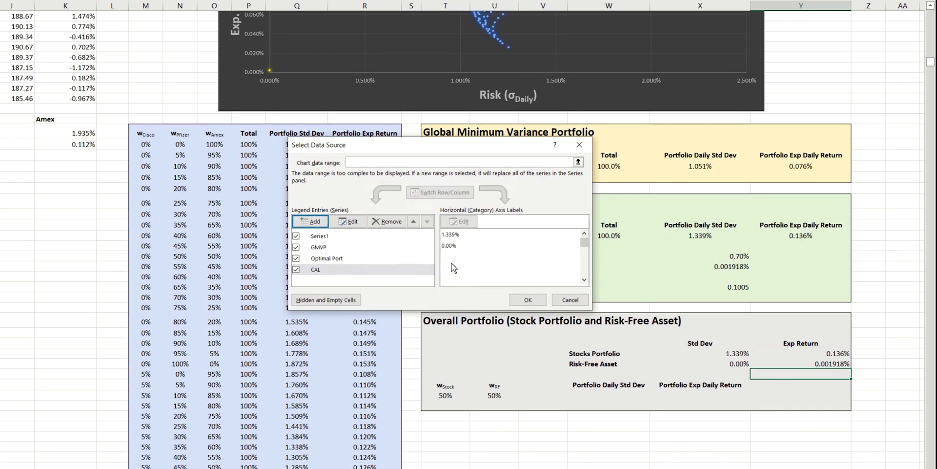
{"action": "left_click", "coordinate": [528, 299]}
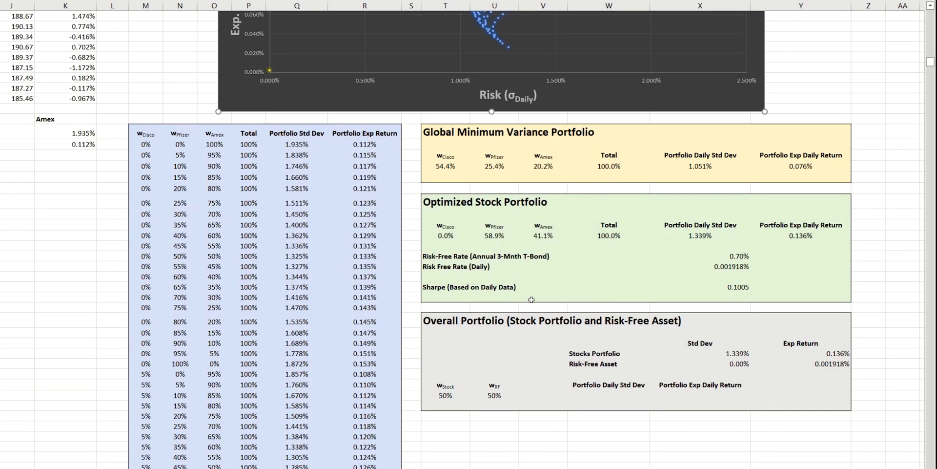
Change the CAL series' chart type to Scatter with Smooth Lines to connect the risk-free asset and the optimal portfolio
{"action": "scroll", "coordinate": [531, 299], "scroll_direction": "up", "scroll_amount": 2}
{"action": "scroll", "coordinate": [531, 300], "scroll_direction": "up", "scroll_amount": 5}
{"action": "right_click", "coordinate": [270, 256]}
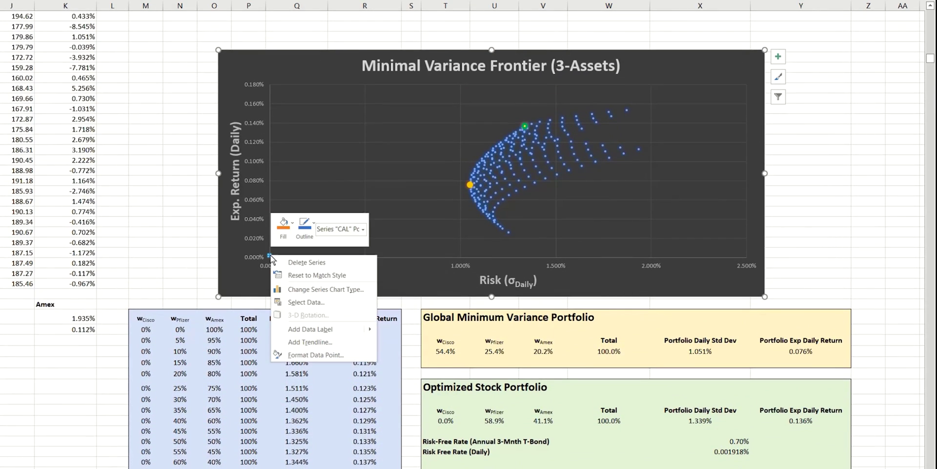
{"action": "left_click", "coordinate": [319, 290]}
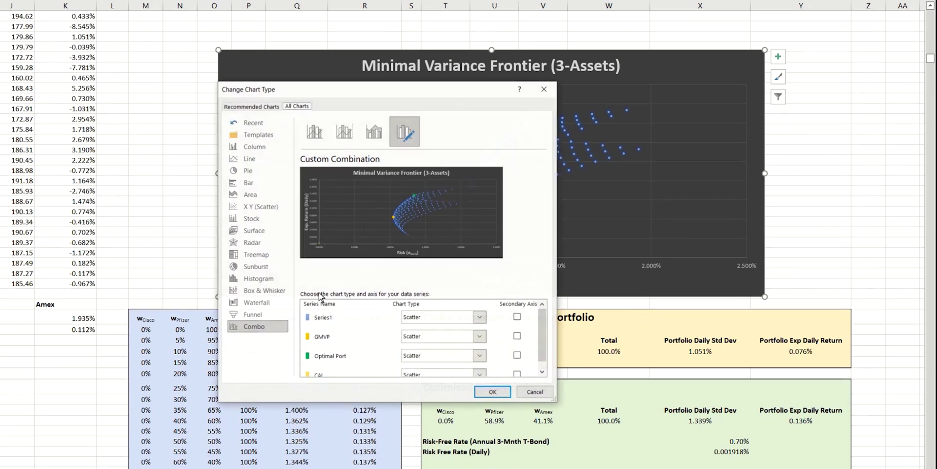
{"action": "left_click", "coordinate": [437, 367]}
{"action": "left_click", "coordinate": [448, 345]}
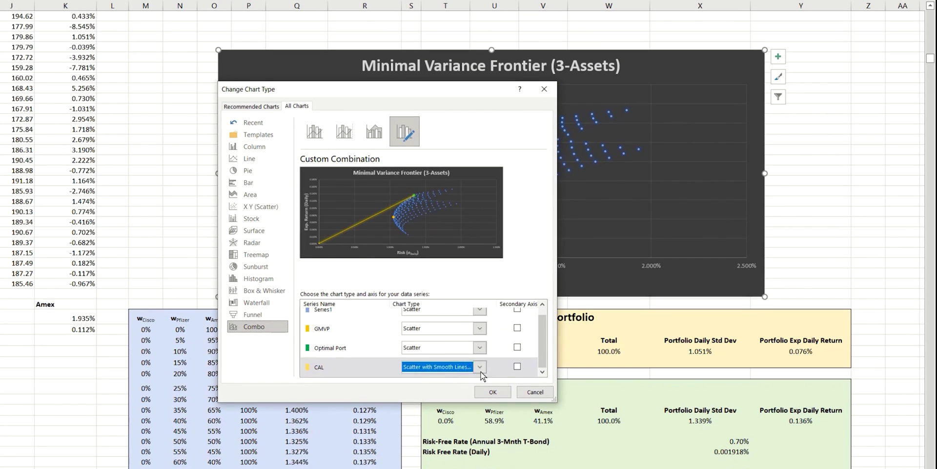
{"action": "left_click", "coordinate": [492, 392]}
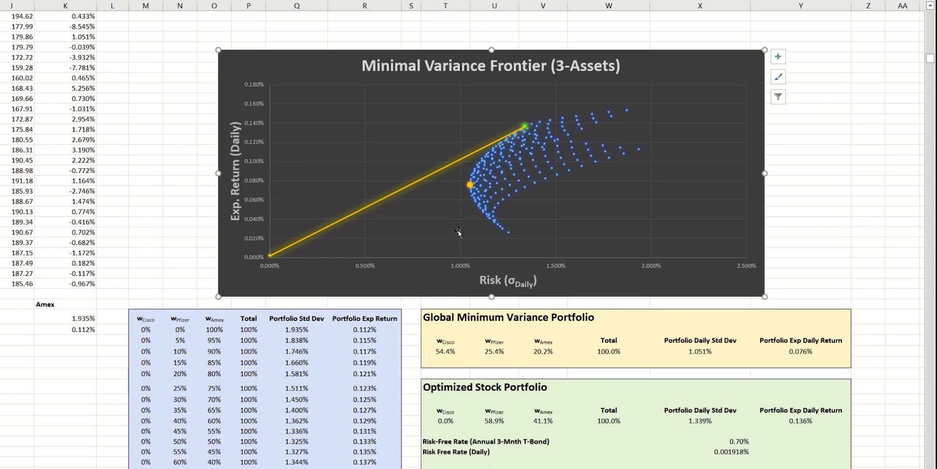
Move the three-asset standard deviation formula image off the portfolio blocks, to the area left of the weights table
{"action": "scroll", "coordinate": [459, 247], "scroll_direction": "down", "scroll_amount": 9}
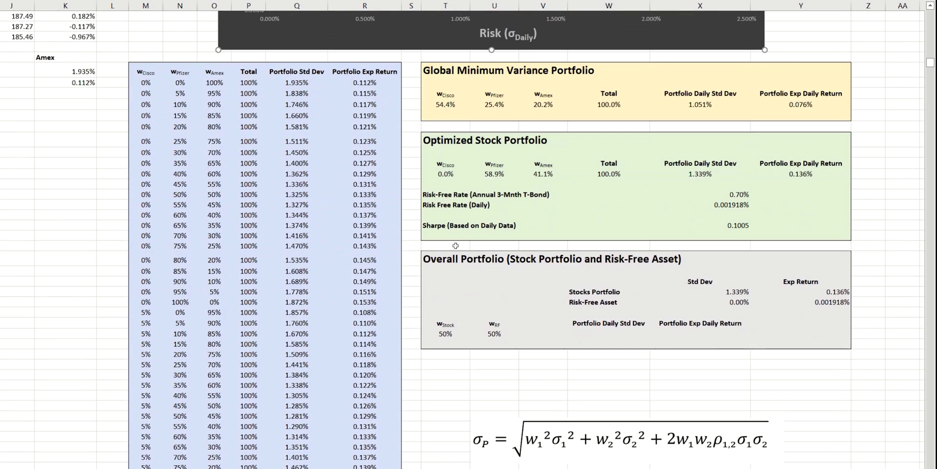
{"action": "scroll", "coordinate": [455, 242], "scroll_direction": "down", "scroll_amount": 1}
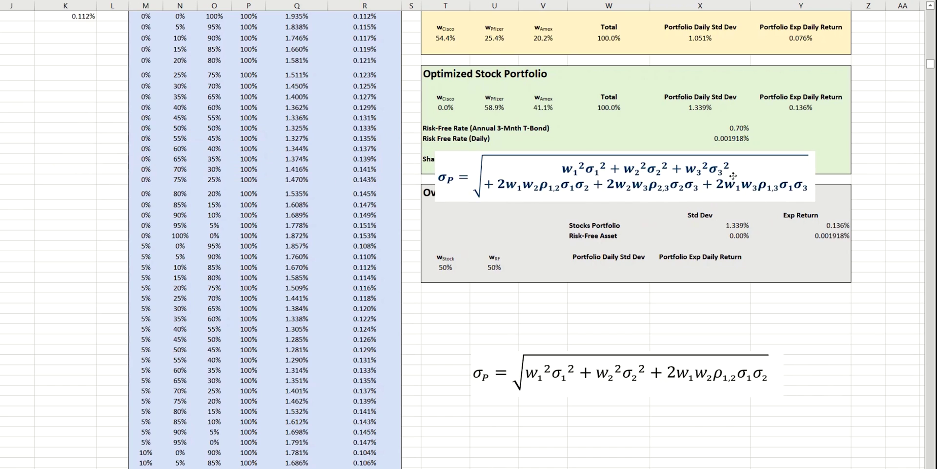
{"action": "left_click", "coordinate": [747, 117]}
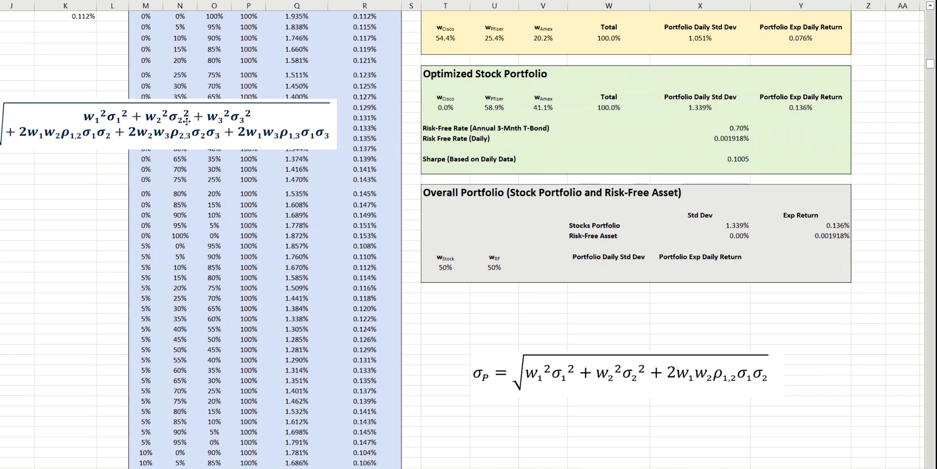
{"action": "left_click_drag", "start_coordinate": [151, 115], "coordinate": [1, 117]}
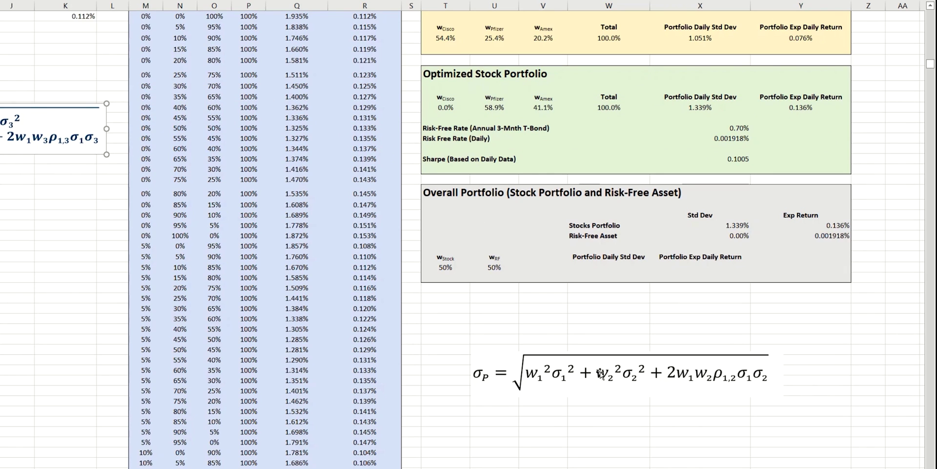
Move the two-asset standard deviation formula image directly below the Overall Portfolio block
{"action": "left_click_drag", "start_coordinate": [602, 374], "coordinate": [633, 306]}
{"action": "left_click", "coordinate": [633, 306]}
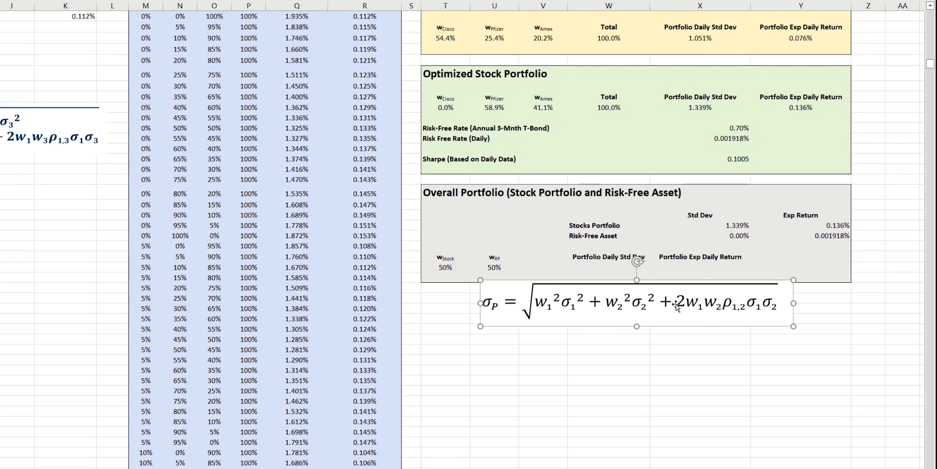
{"action": "left_click_drag", "start_coordinate": [676, 307], "coordinate": [678, 317]}
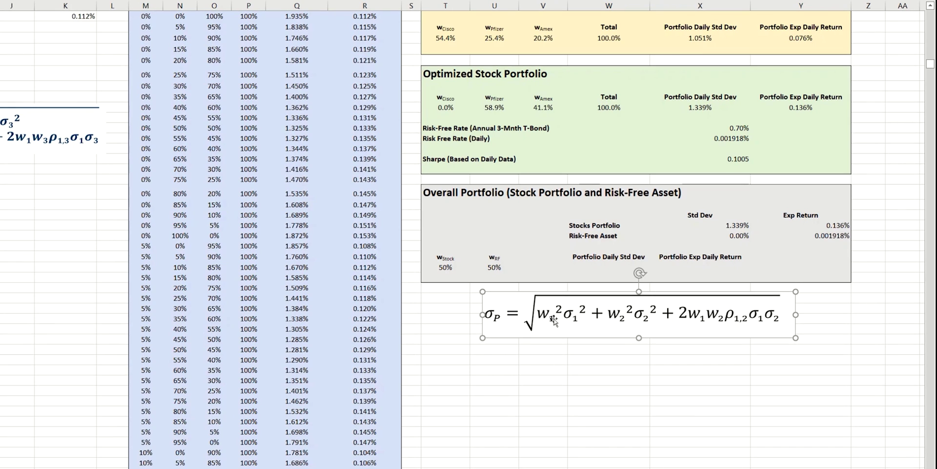
Calculate the Overall Portfolio's Portfolio Daily Std Dev in W284 with the formula =SQRT(T284^2*X280^2)
{"action": "left_click", "coordinate": [608, 266]}
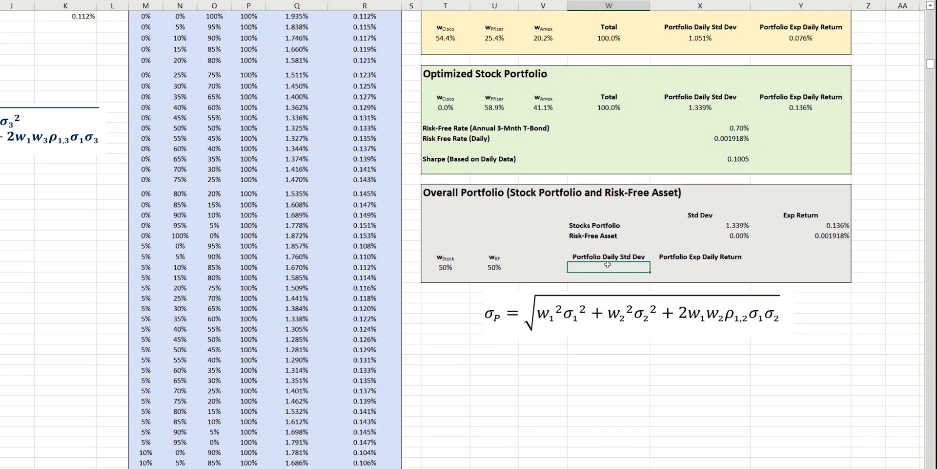
{"action": "type", "text": "=SQRT"}
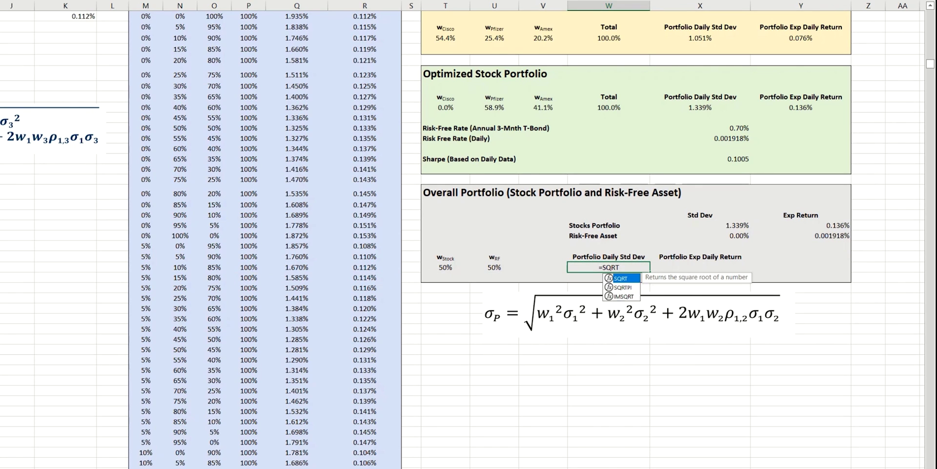
{"action": "type", "text": "("}
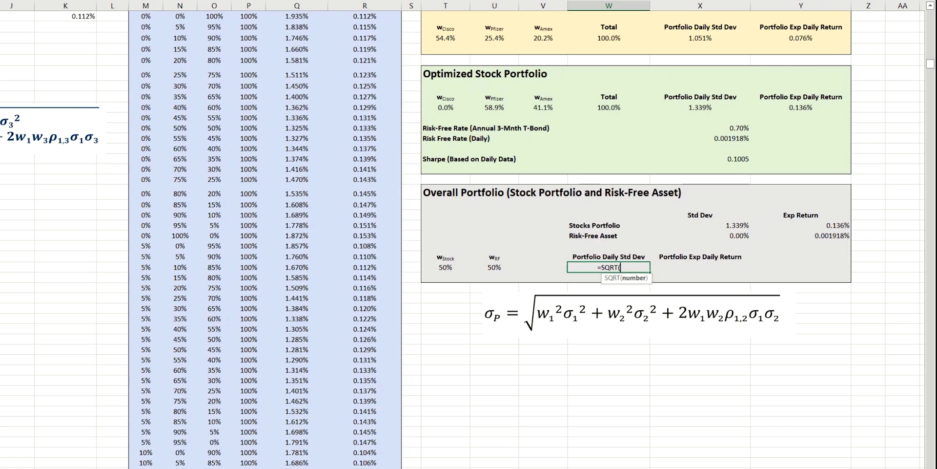
{"action": "left_click", "coordinate": [445, 267]}
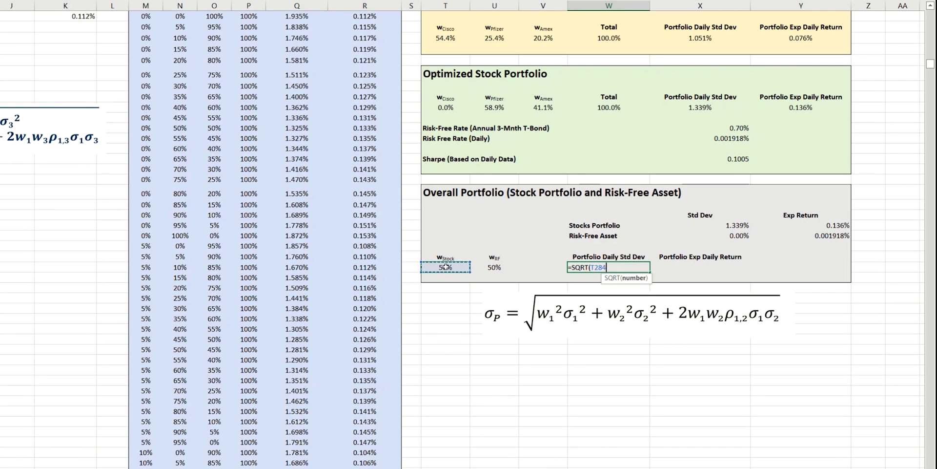
{"action": "type", "text": "^2*"}
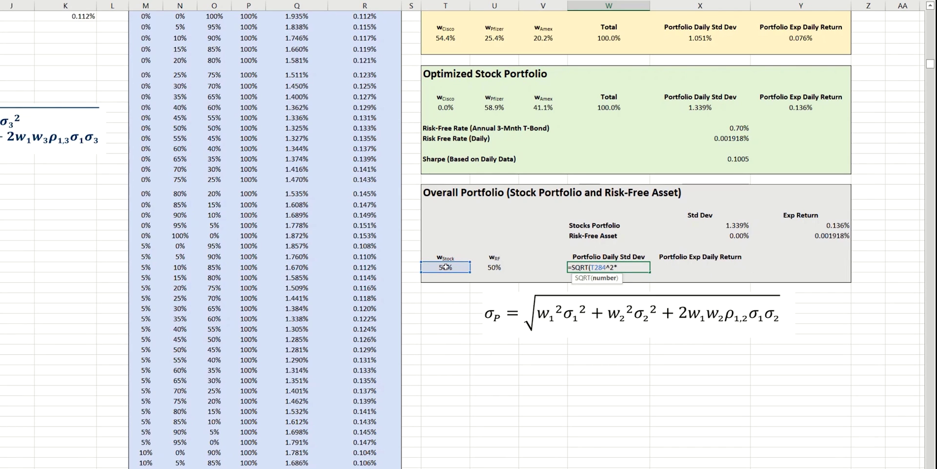
{"action": "left_click", "coordinate": [734, 224]}
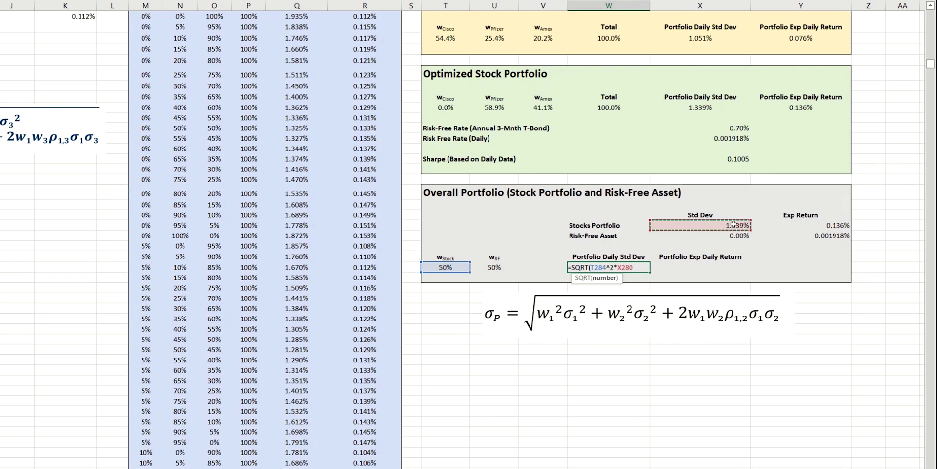
{"action": "type", "text": "^2)"}
{"action": "key", "text": "Return"}
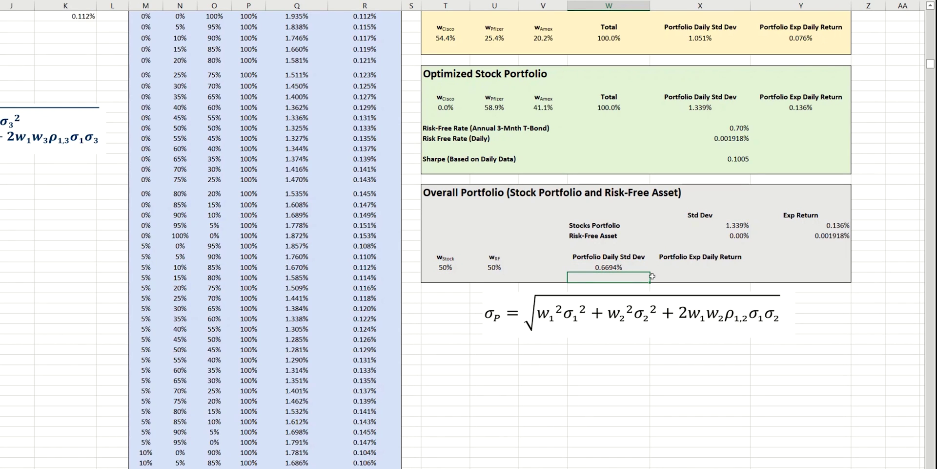
Calculate the Portfolio Exp Daily Return in X284 as each weight times its Exp Return, =T284*Y280+U284*Y281
{"action": "left_click", "coordinate": [708, 265]}
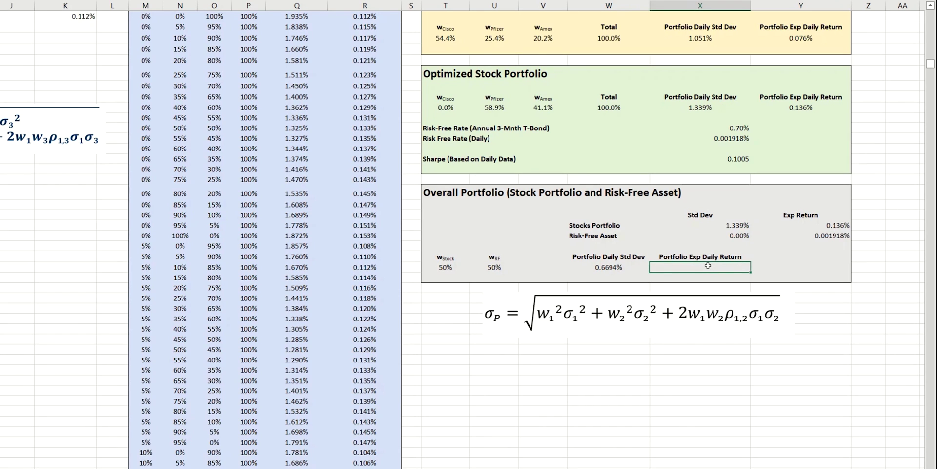
{"action": "type", "text": "="}
{"action": "left_click", "coordinate": [443, 267]}
{"action": "type", "text": "*"}
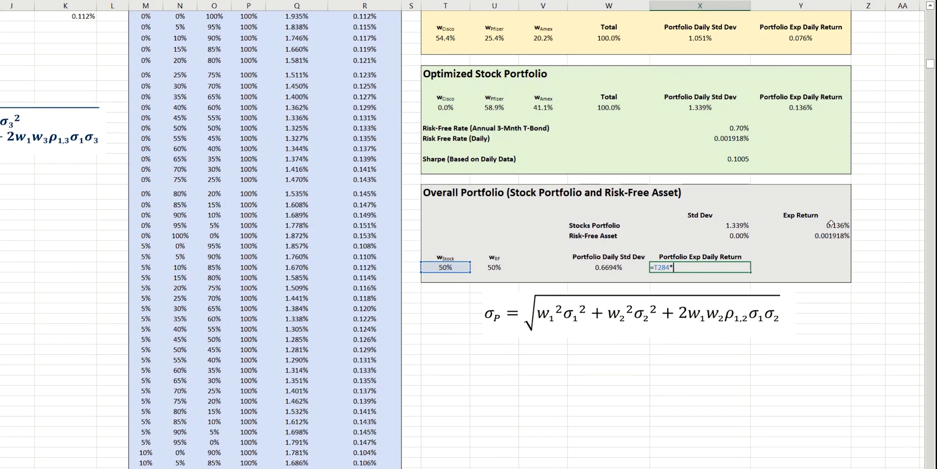
{"action": "left_click", "coordinate": [830, 224]}
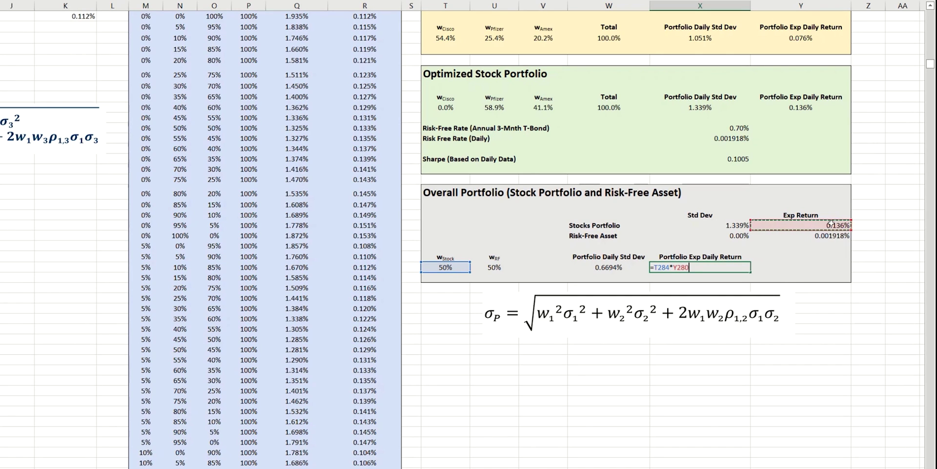
{"action": "type", "text": "+"}
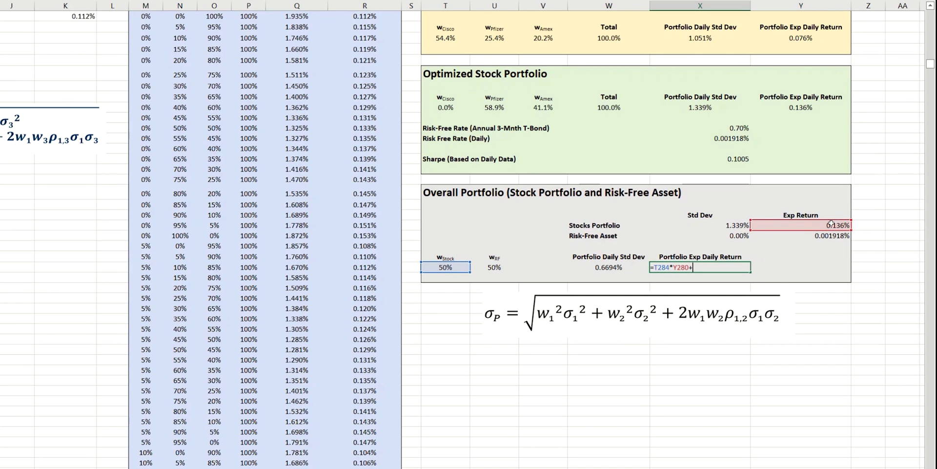
{"action": "left_click", "coordinate": [494, 267]}
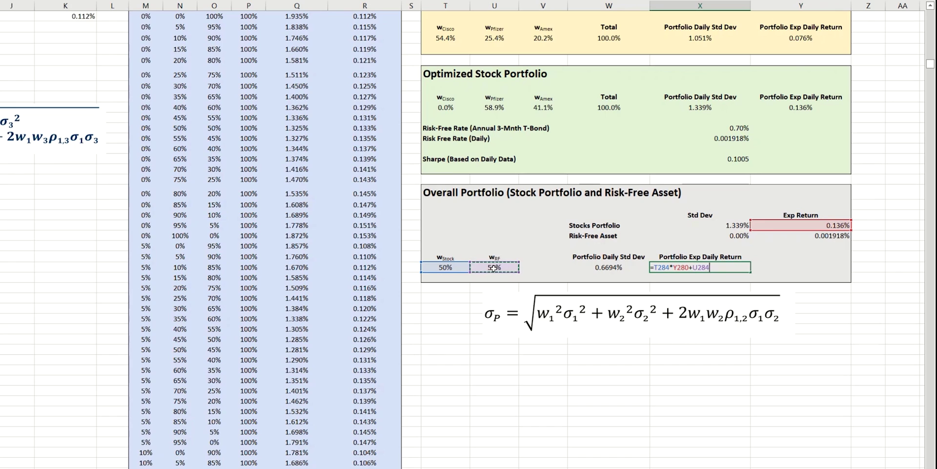
{"action": "type", "text": "*"}
{"action": "left_click", "coordinate": [841, 237]}
{"action": "key", "text": "Return"}
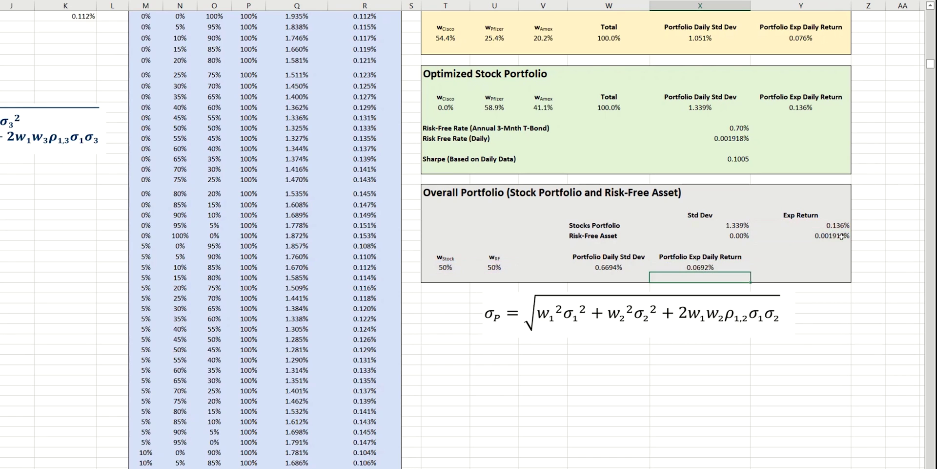
Try stock weights of 25% and then 15% in the Overall Portfolio block
{"action": "left_click", "coordinate": [450, 268]}
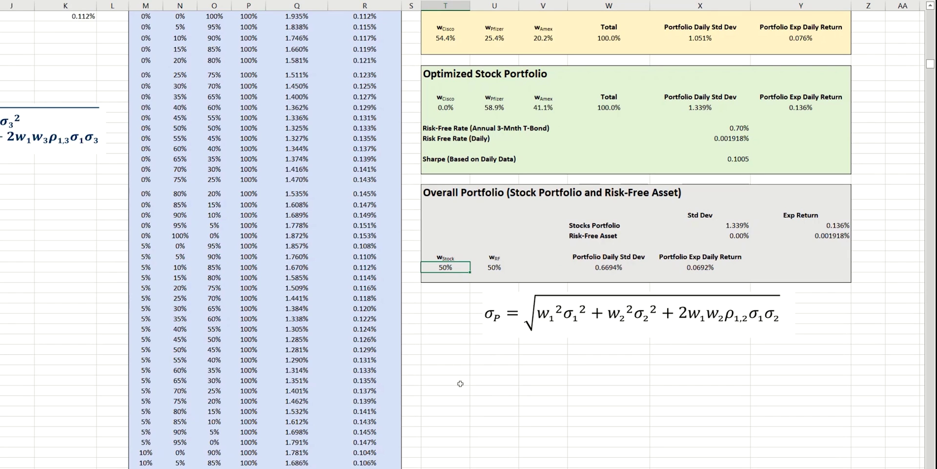
{"action": "type", "text": "25"}
{"action": "key", "text": "Return"}
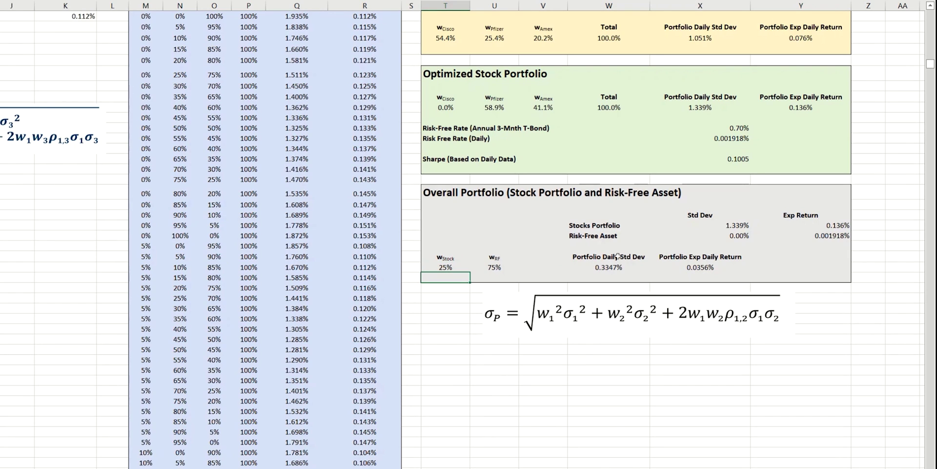
{"action": "left_click", "coordinate": [454, 266]}
{"action": "type", "text": "15"}
{"action": "key", "text": "Return"}
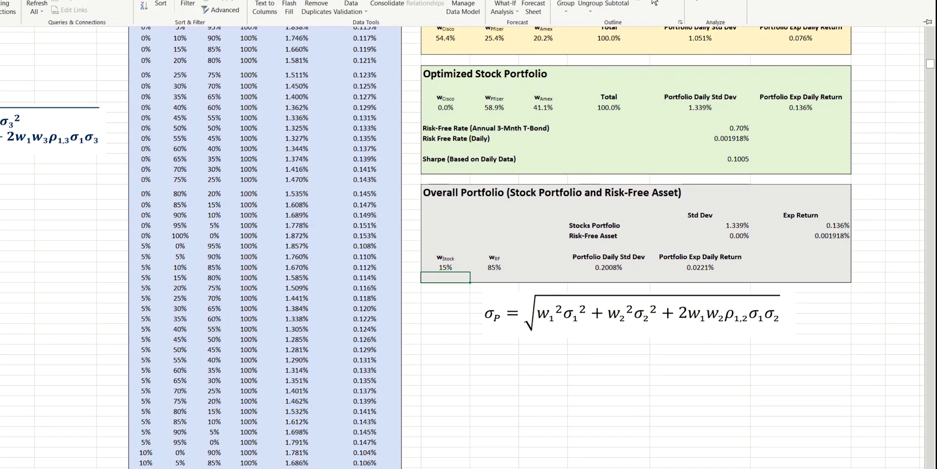
Open Solver and delete the existing constraints on the optimized stock portfolio's weights in row 269
{"action": "left_click", "coordinate": [709, 4]}
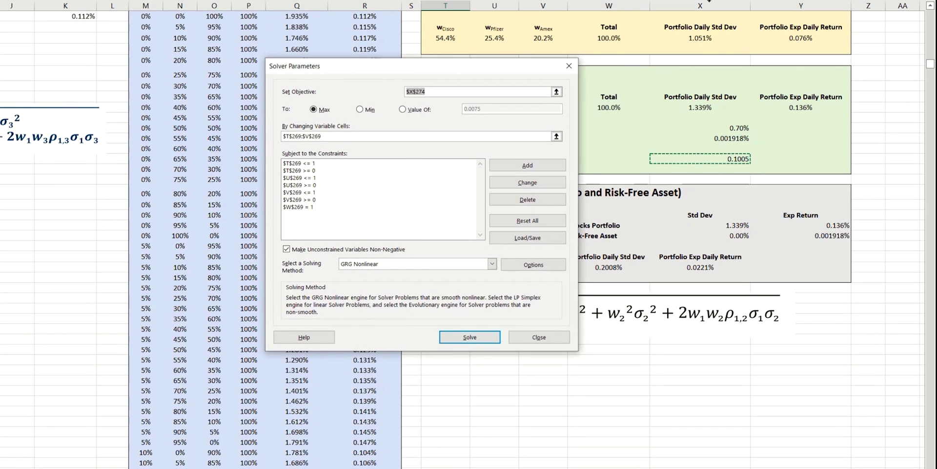
{"action": "left_click_drag", "start_coordinate": [475, 71], "coordinate": [332, 47]}
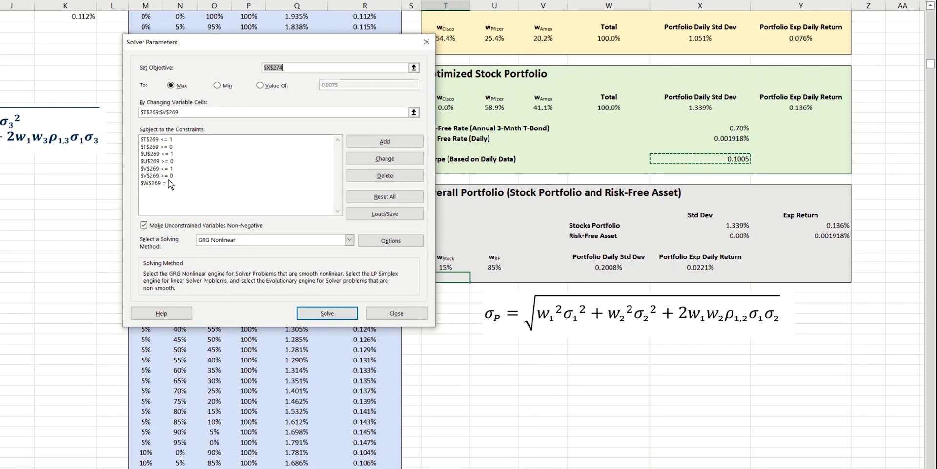
{"action": "left_click", "coordinate": [167, 140]}
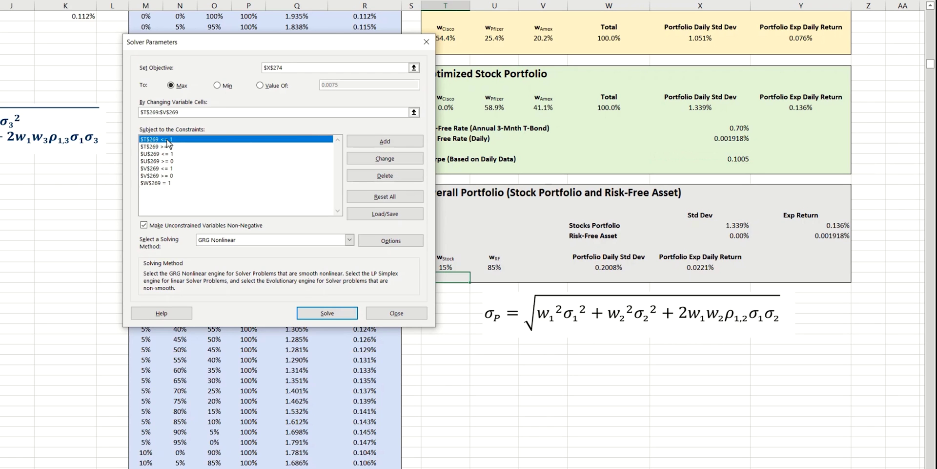
{"action": "left_click", "coordinate": [379, 178]}
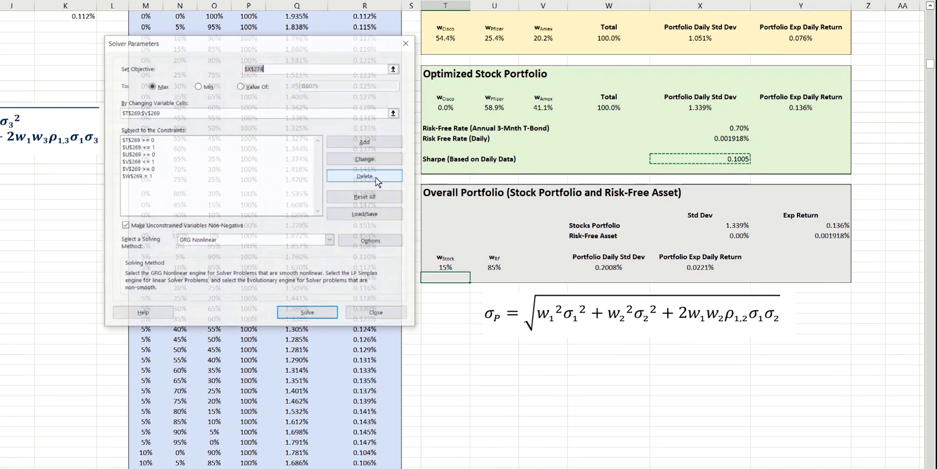
{"action": "key", "text": "Escape"}
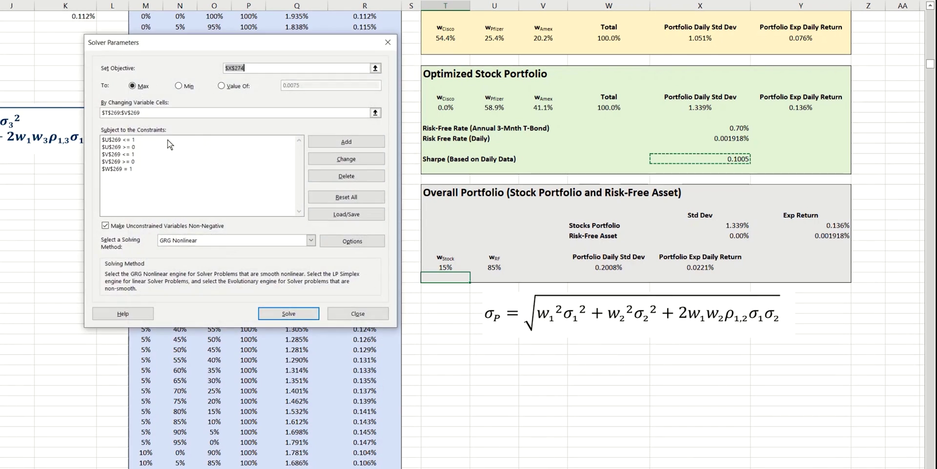
{"action": "left_click", "coordinate": [167, 140]}
{"action": "left_click", "coordinate": [341, 177]}
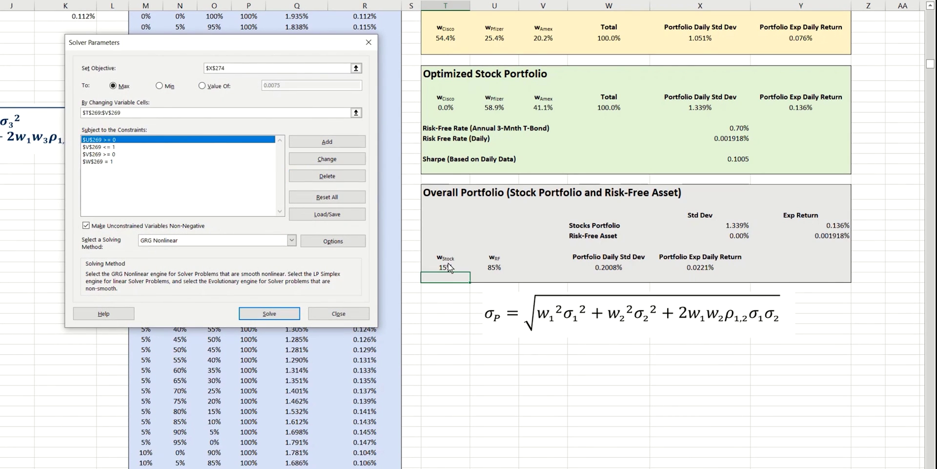
Add Solver constraints that keep the stock weight T284 <= 1 and >= 0
{"action": "left_click", "coordinate": [362, 199]}
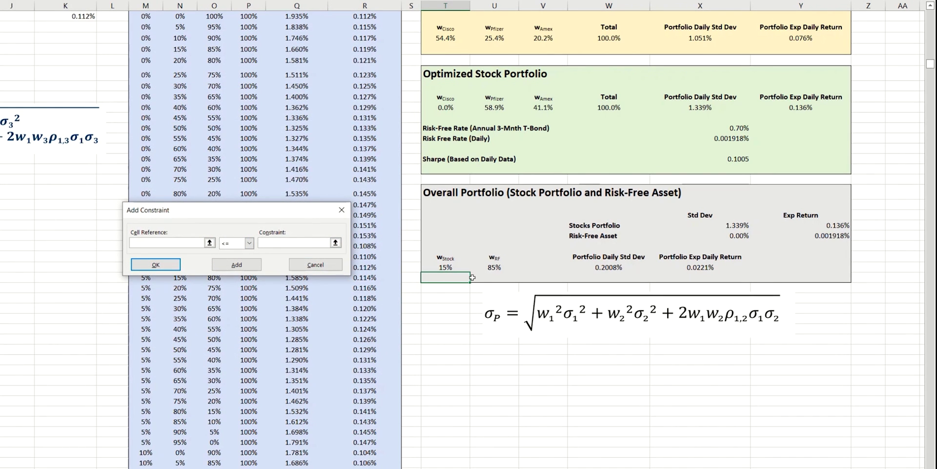
{"action": "left_click", "coordinate": [451, 267]}
{"action": "left_click", "coordinate": [262, 242]}
{"action": "left_click", "coordinate": [236, 265]}
{"action": "left_click", "coordinate": [440, 269]}
{"action": "left_click", "coordinate": [249, 242]}
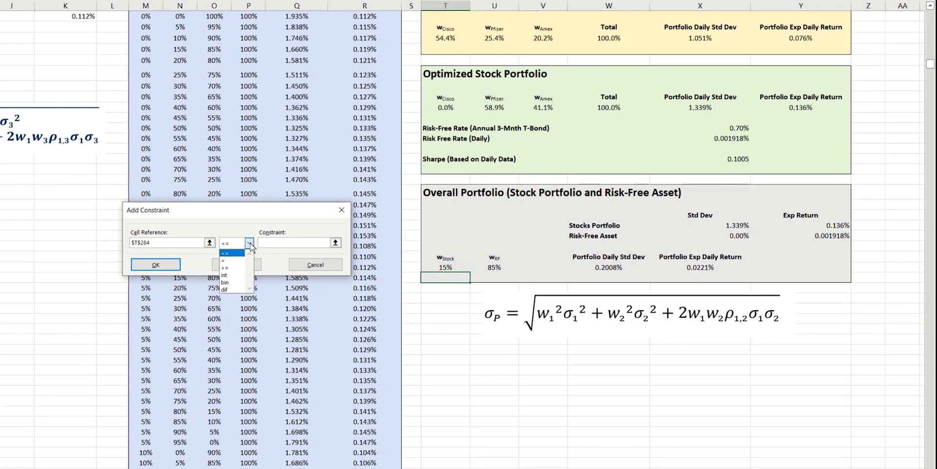
{"action": "left_click", "coordinate": [233, 266]}
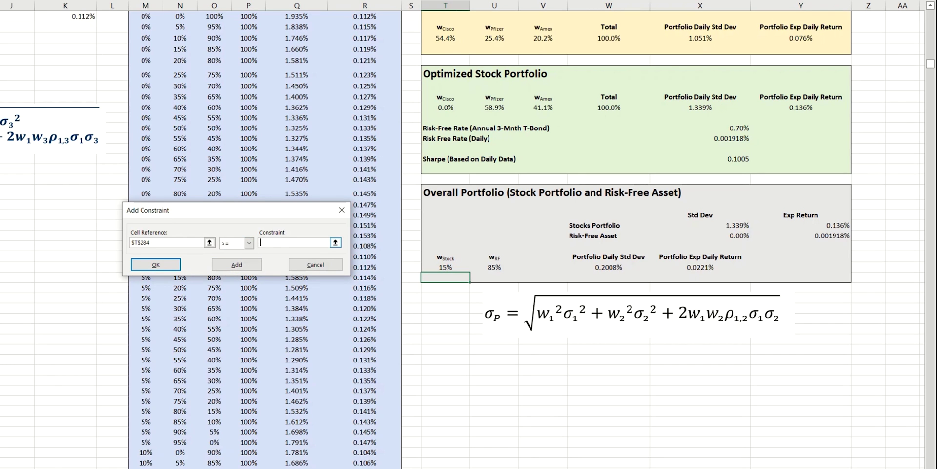
{"action": "left_click", "coordinate": [166, 268]}
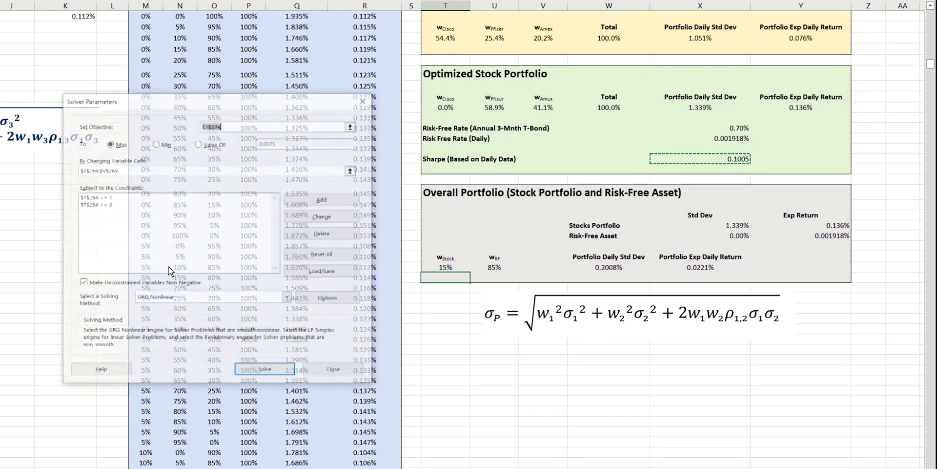
Set the Solver objective to the overall Portfolio Daily Std Dev in W284 with a target value of 0.01
{"action": "left_click_drag", "start_coordinate": [247, 102], "coordinate": [291, 77]}
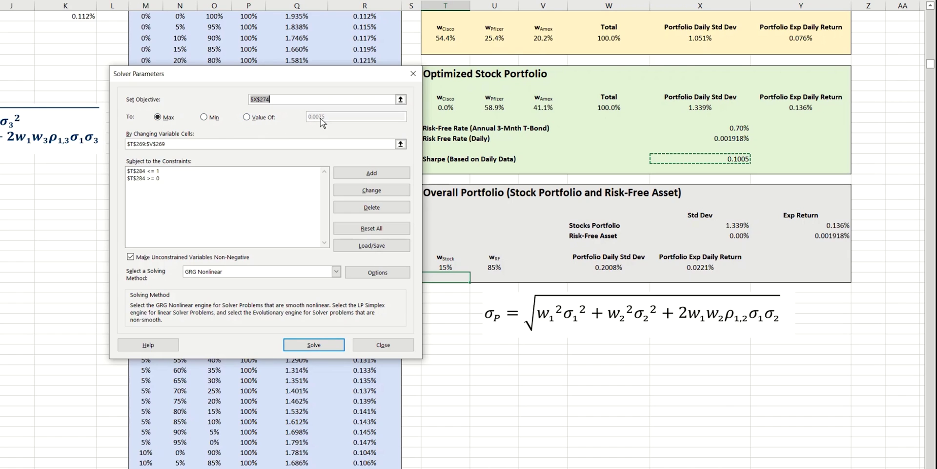
{"action": "left_click", "coordinate": [400, 100]}
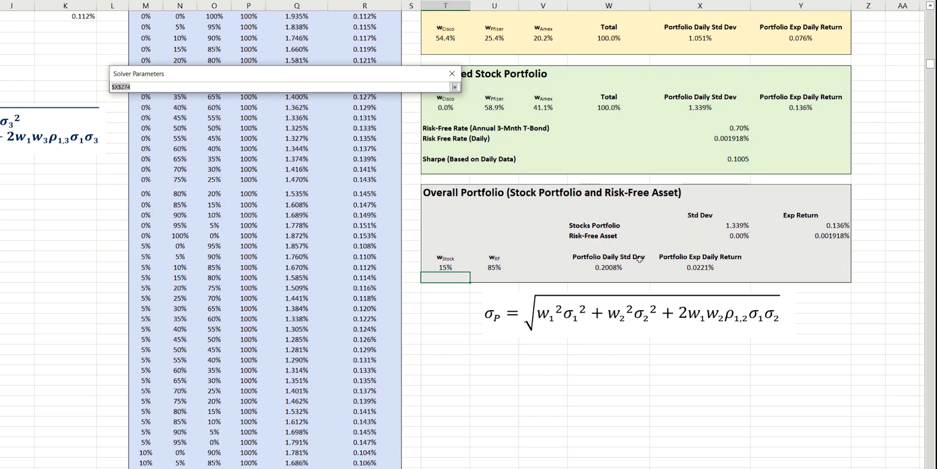
{"action": "left_click", "coordinate": [604, 267]}
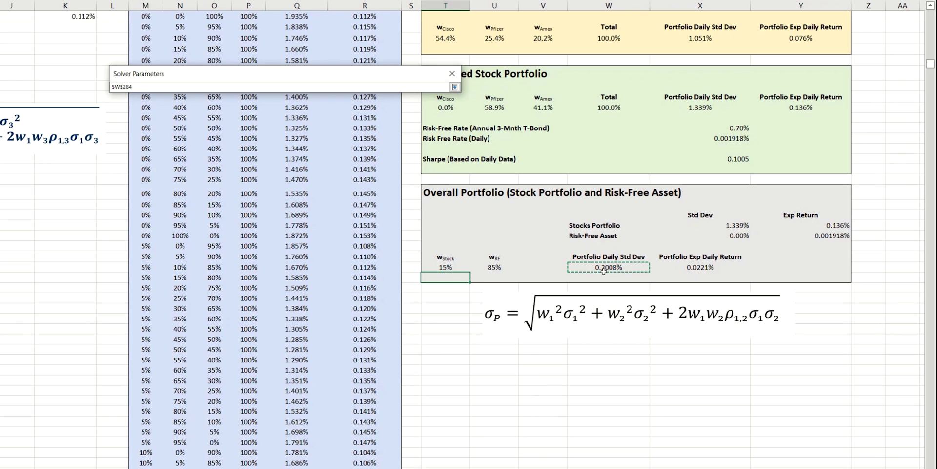
{"action": "key", "text": "Return"}
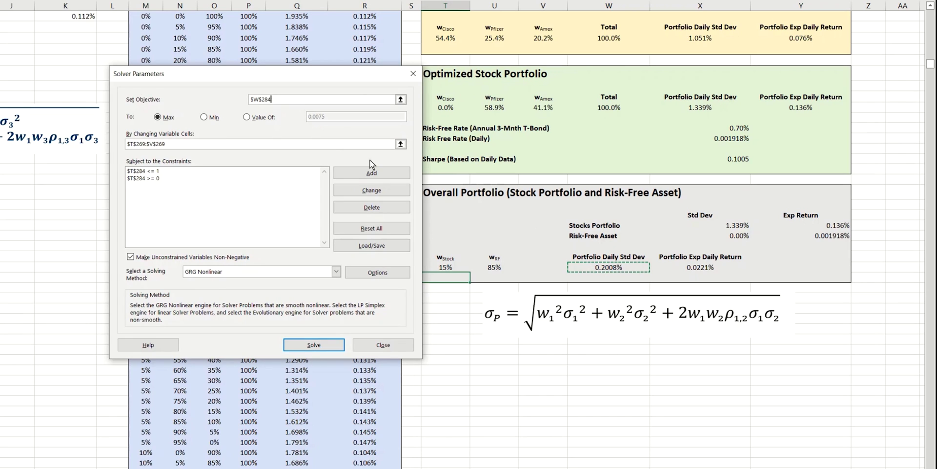
{"action": "left_click", "coordinate": [259, 117]}
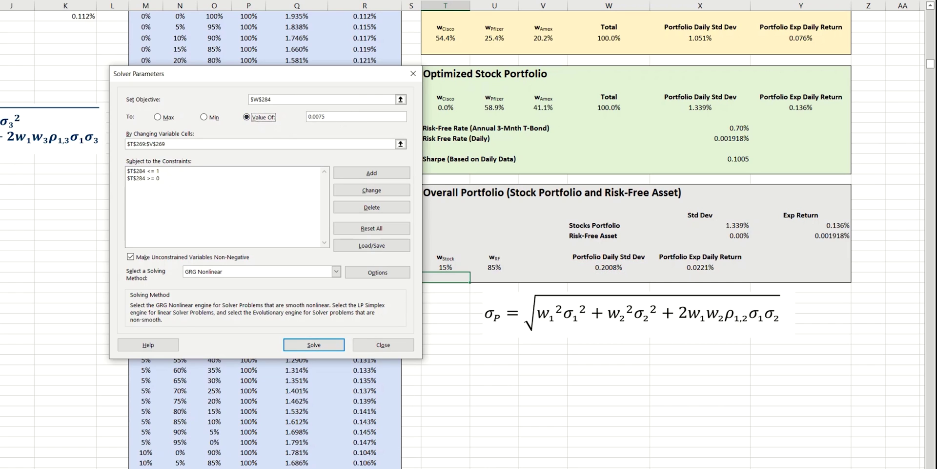
{"action": "key", "text": "Tab"}
{"action": "key", "text": "BackSpace"}
Make the stock weight T284 the only changing variable cell and run Solver
{"action": "left_click", "coordinate": [400, 143]}
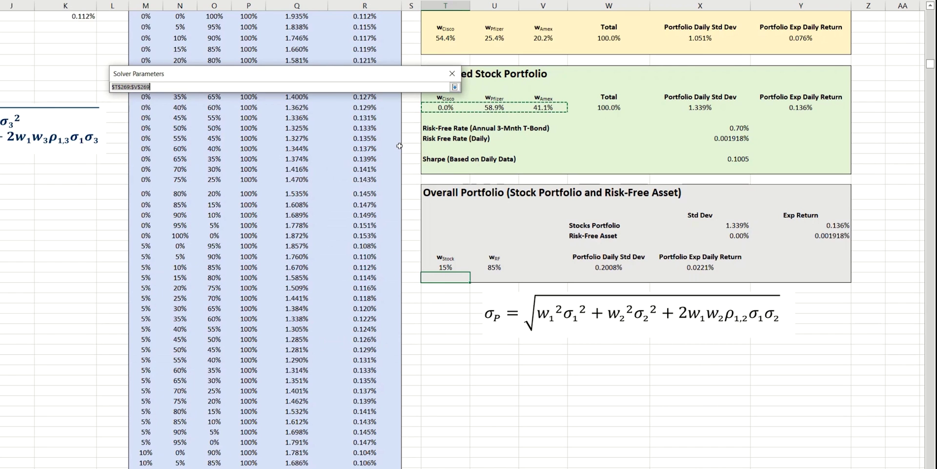
{"action": "left_click", "coordinate": [446, 267]}
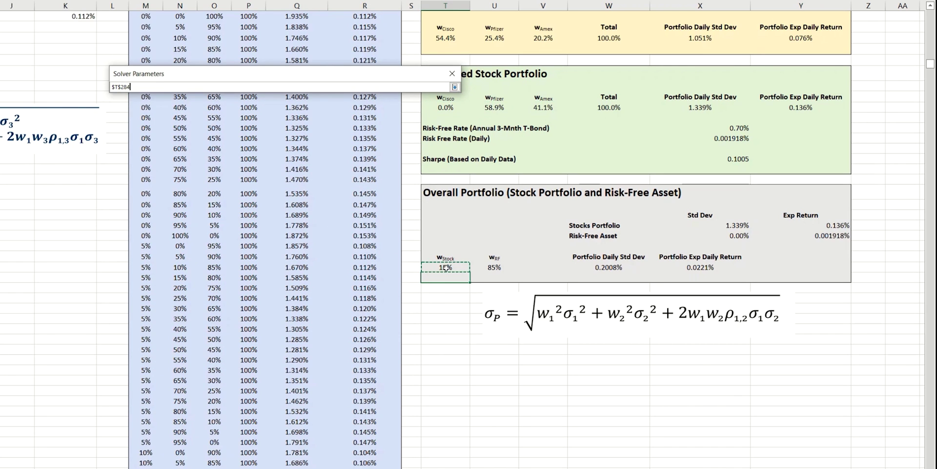
{"action": "key", "text": "Return"}
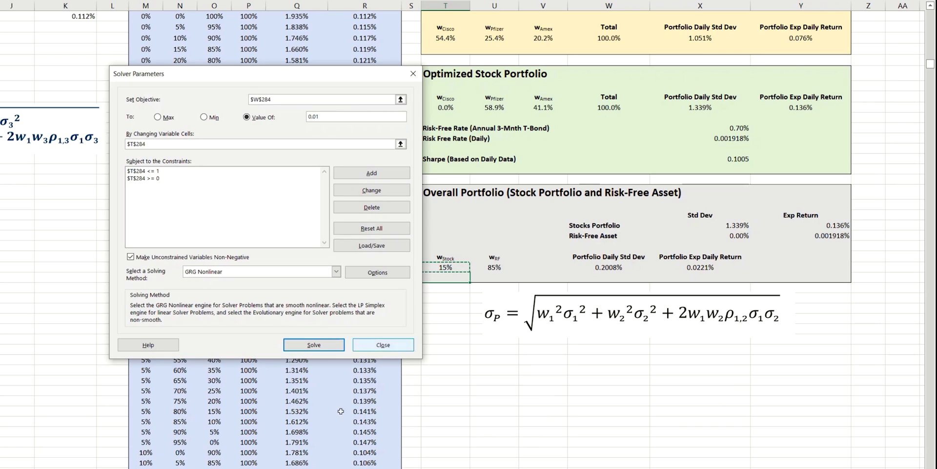
{"action": "left_click", "coordinate": [329, 347]}
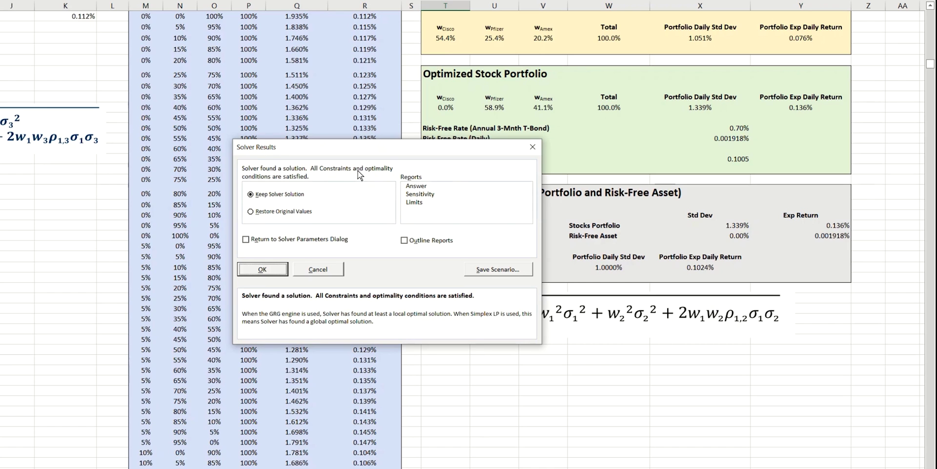
Keep the Solver solution for the overall portfolio's stock and risk-free weights
{"action": "left_click", "coordinate": [264, 270]}
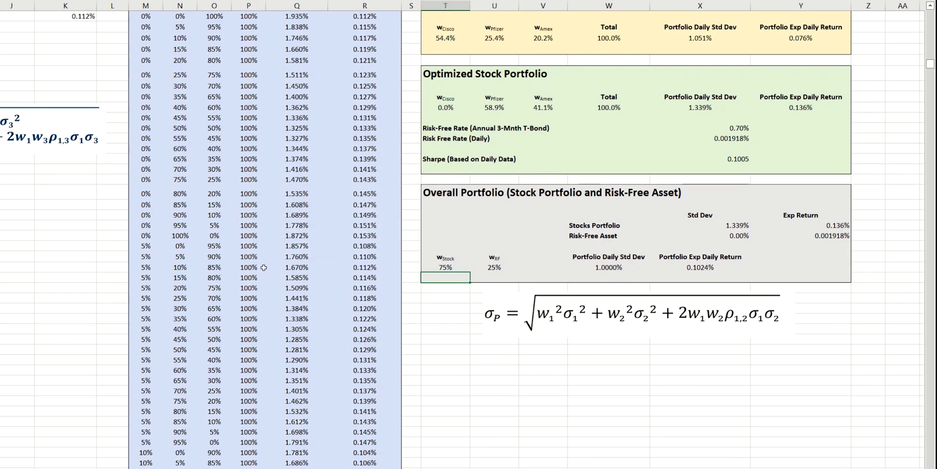
{"action": "left_click", "coordinate": [590, 266]}
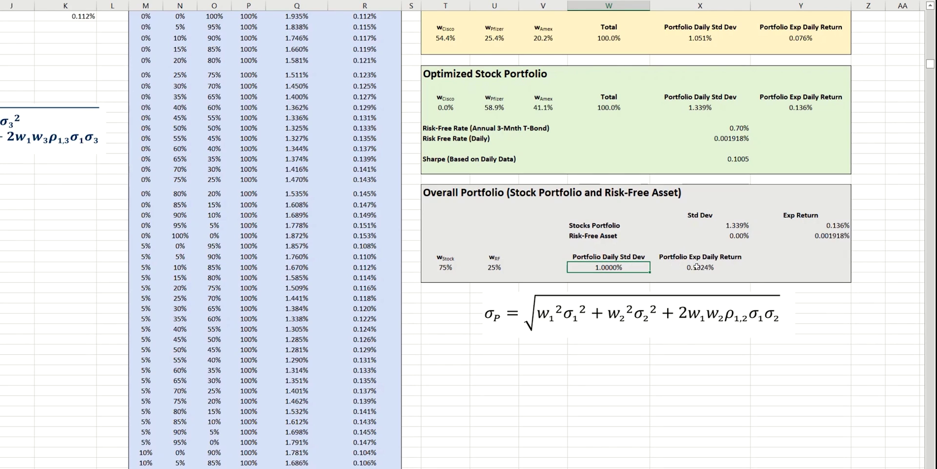
Add a new data series named "Overall Portfolio" to the Minimal Variance Frontier chart
{"action": "scroll", "coordinate": [696, 271], "scroll_direction": "up", "scroll_amount": 7}
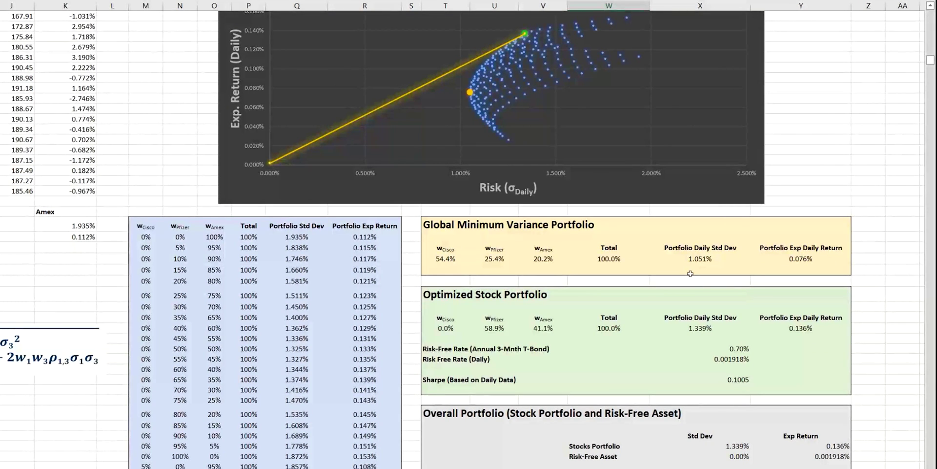
{"action": "right_click", "coordinate": [729, 156]}
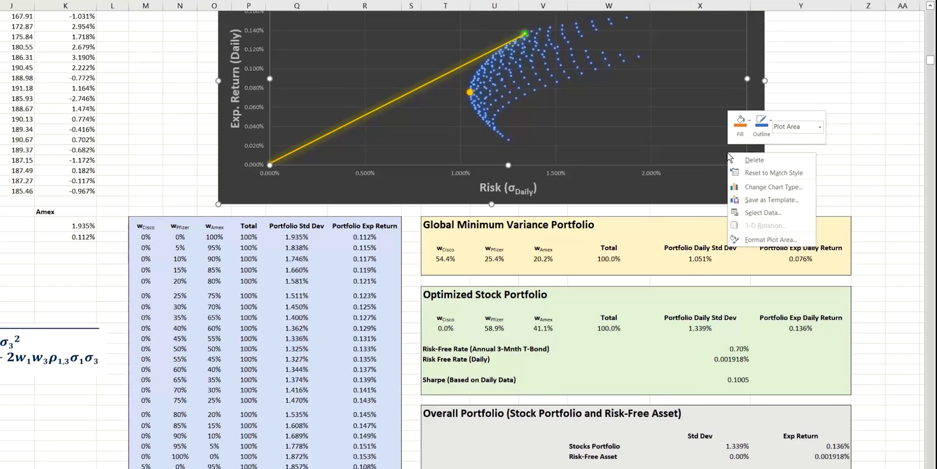
{"action": "left_click", "coordinate": [756, 210]}
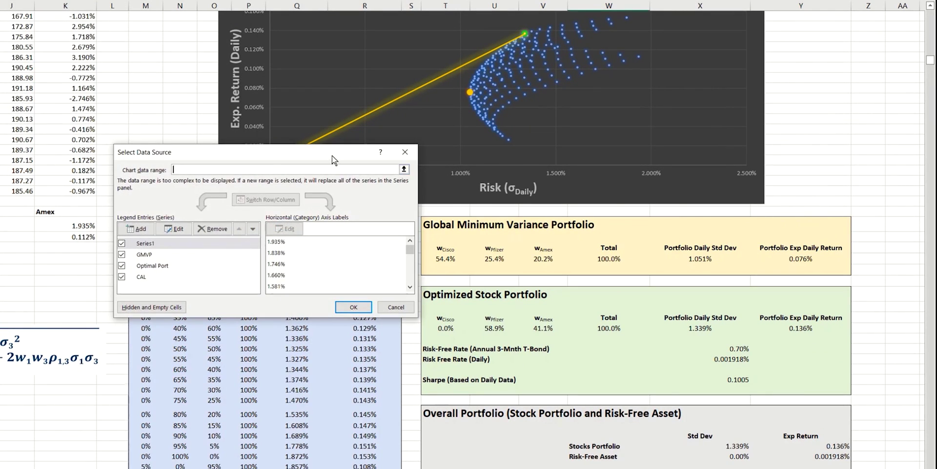
{"action": "left_click_drag", "start_coordinate": [344, 155], "coordinate": [476, 129]}
{"action": "left_click", "coordinate": [273, 204]}
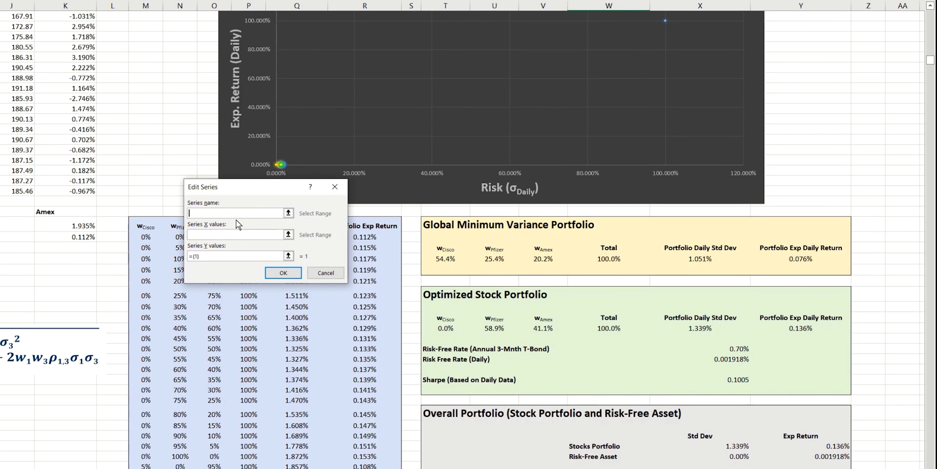
{"action": "type", "text": "Overall Portfolio"}
Set the Overall Portfolio series X value to W284 and Y value to X284, and apply the chart data changes
{"action": "left_click", "coordinate": [288, 235]}
{"action": "scroll", "coordinate": [440, 220], "scroll_direction": "down", "scroll_amount": 7}
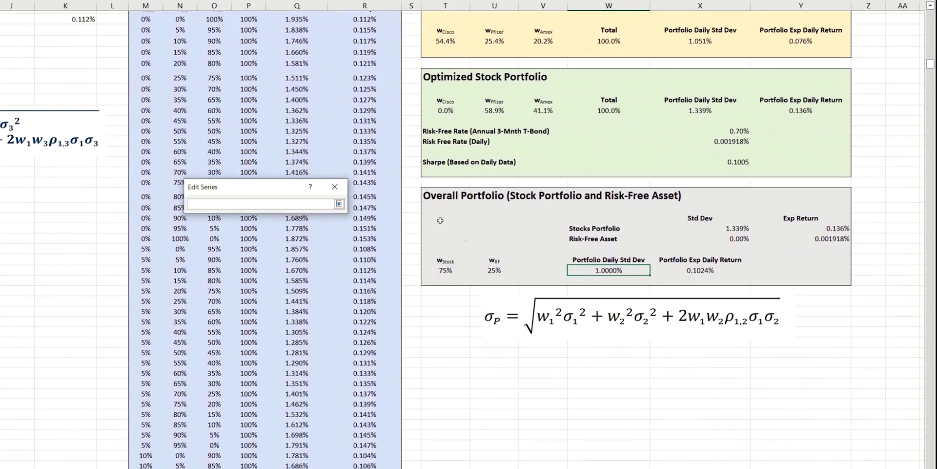
{"action": "left_click", "coordinate": [610, 269]}
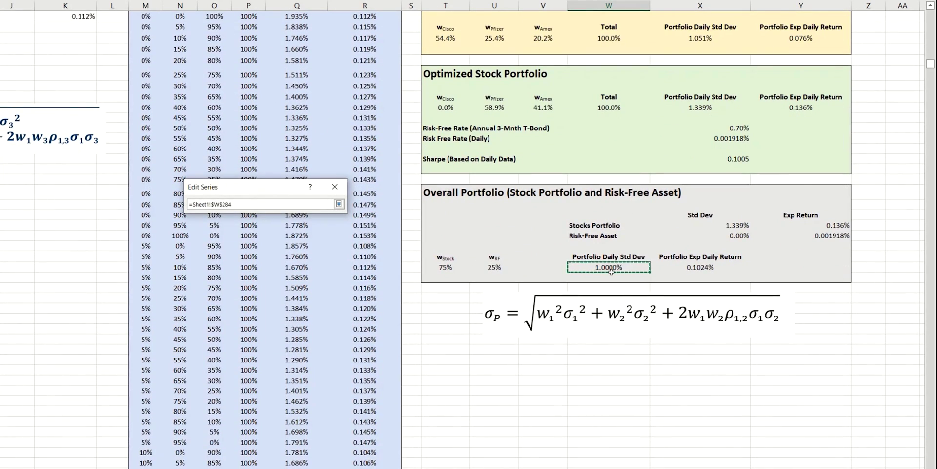
{"action": "key", "text": "Return"}
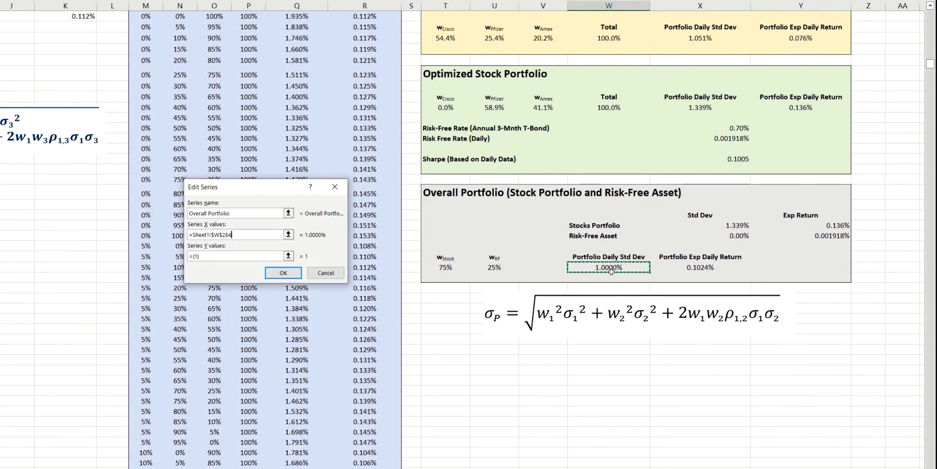
{"action": "left_click", "coordinate": [288, 256]}
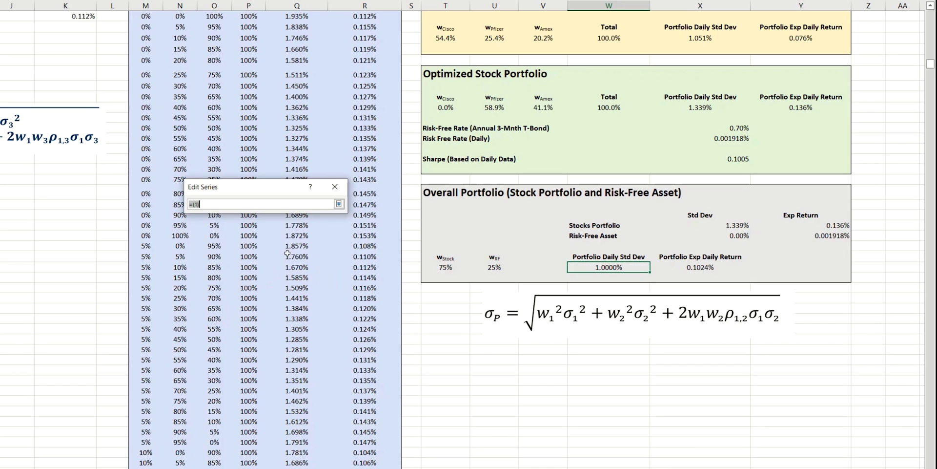
{"action": "left_click", "coordinate": [687, 268]}
{"action": "key", "text": "Return"}
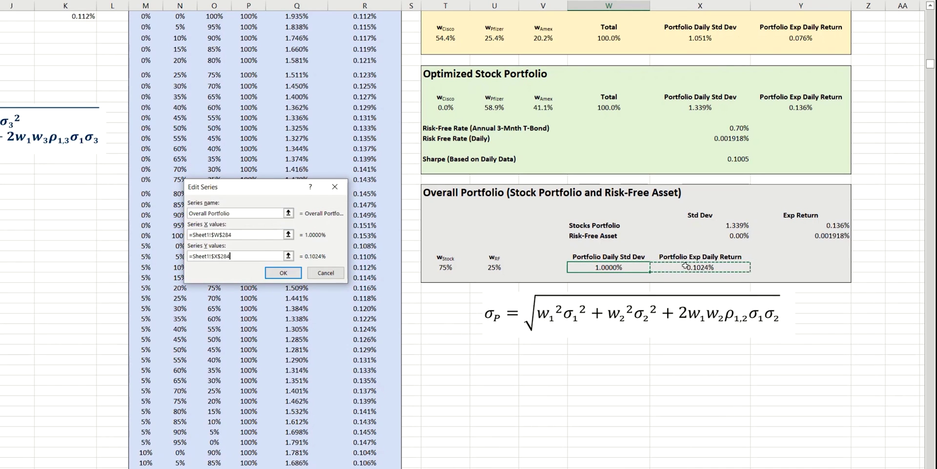
{"action": "left_click", "coordinate": [284, 273]}
{"action": "left_click", "coordinate": [495, 283]}
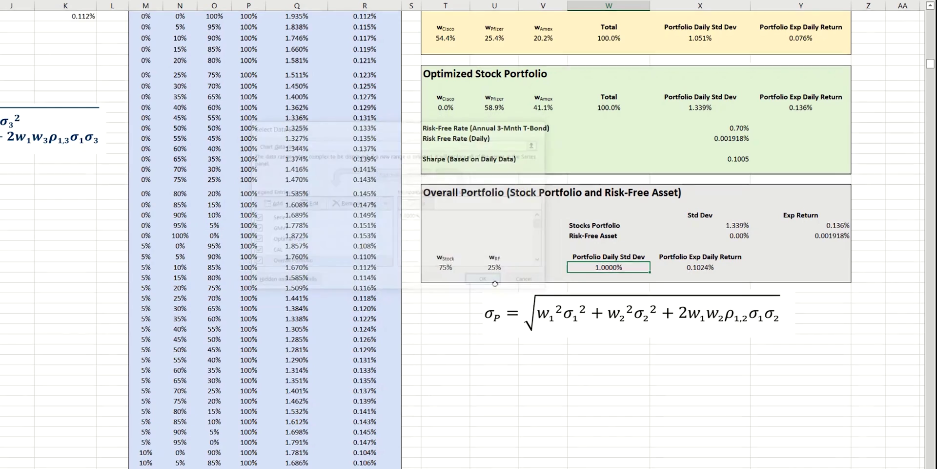
Format the Overall Portfolio point on the chart with a built-in marker of size 8
{"action": "scroll", "coordinate": [495, 283], "scroll_direction": "up", "scroll_amount": 8}
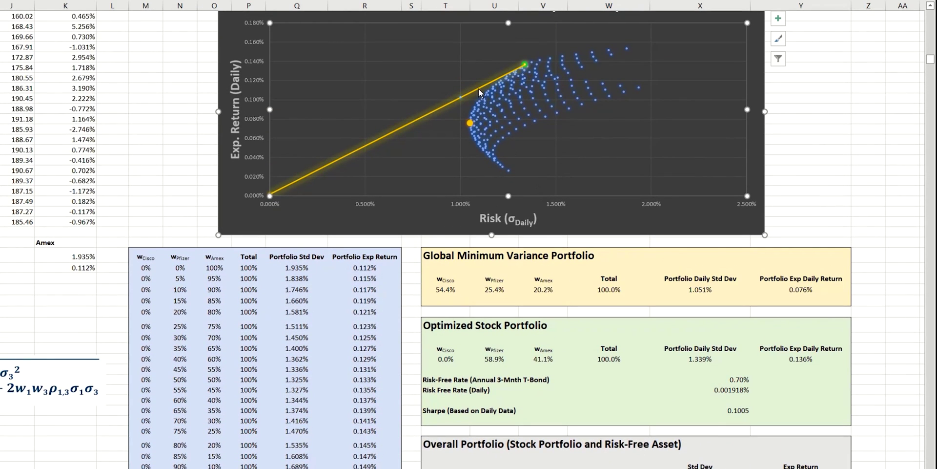
{"action": "left_click", "coordinate": [460, 98]}
{"action": "right_click", "coordinate": [484, 109]}
{"action": "left_click", "coordinate": [515, 194]}
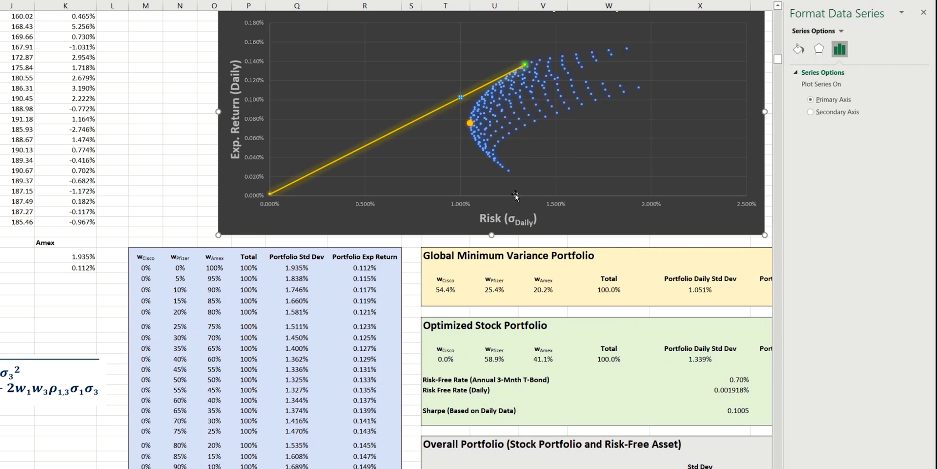
{"action": "left_click", "coordinate": [799, 50]}
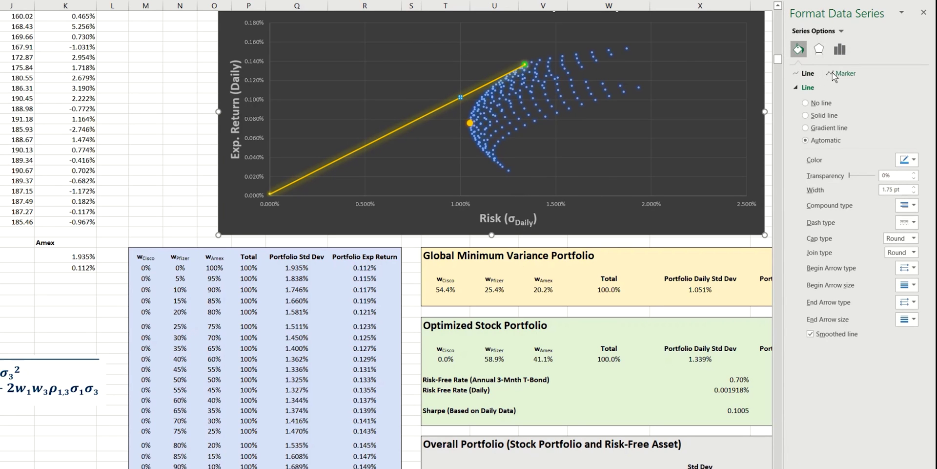
{"action": "left_click", "coordinate": [833, 73]}
{"action": "left_click", "coordinate": [825, 88]}
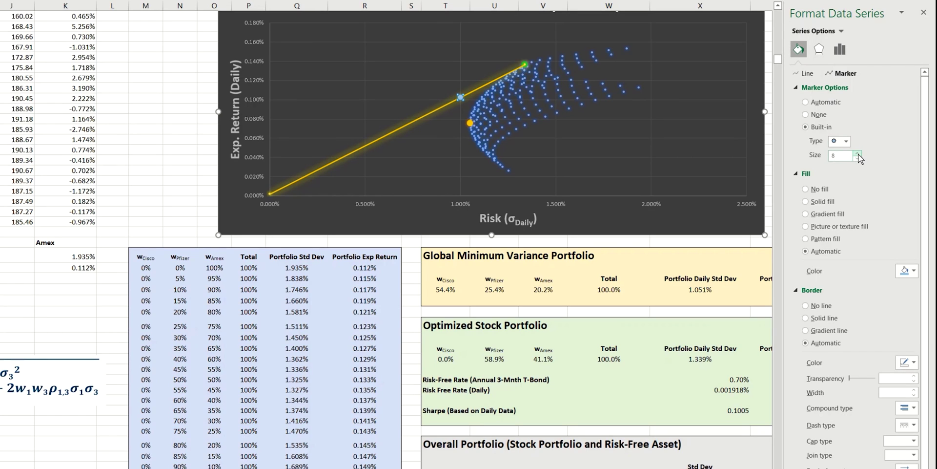
{"action": "left_click", "coordinate": [729, 215]}
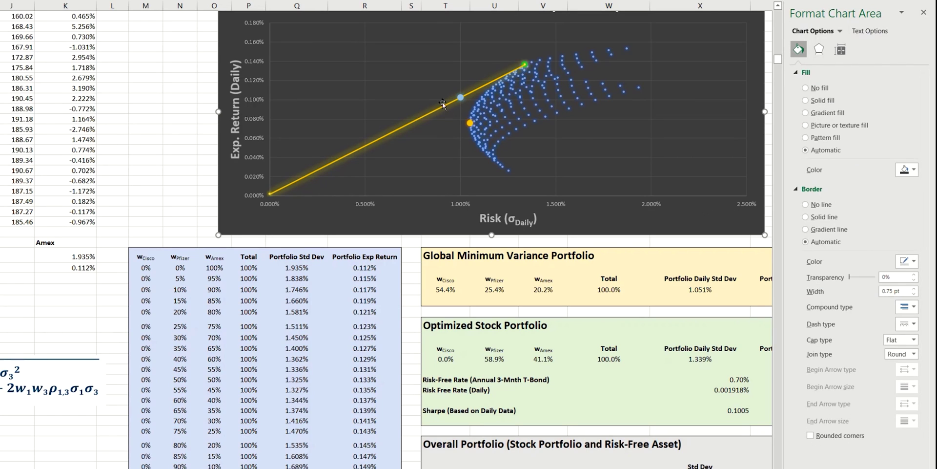
{"action": "mouse_move", "coordinate": [461, 97]}
{"action": "scroll", "coordinate": [600, 425], "scroll_direction": "down", "scroll_amount": 5}
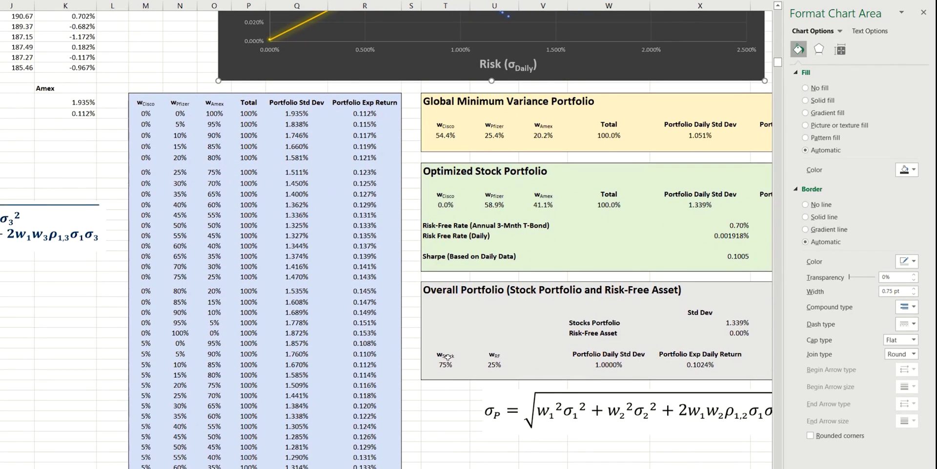
{"action": "scroll", "coordinate": [454, 367], "scroll_direction": "up", "scroll_amount": 7}
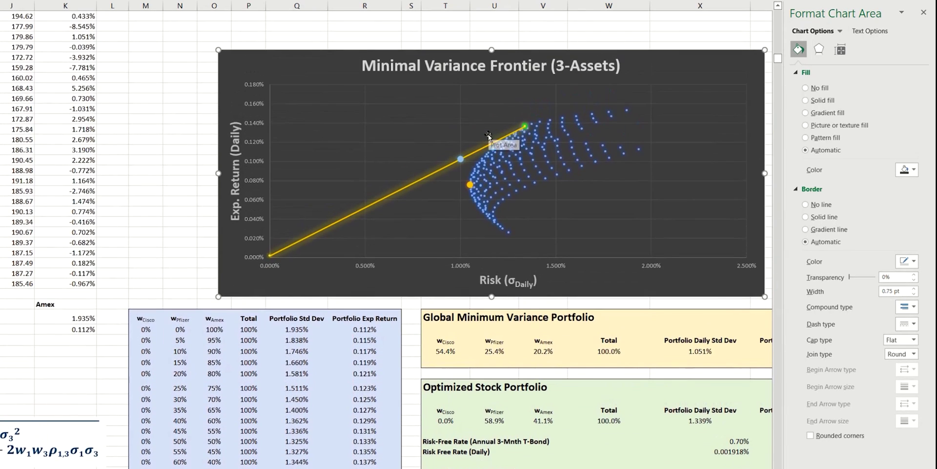